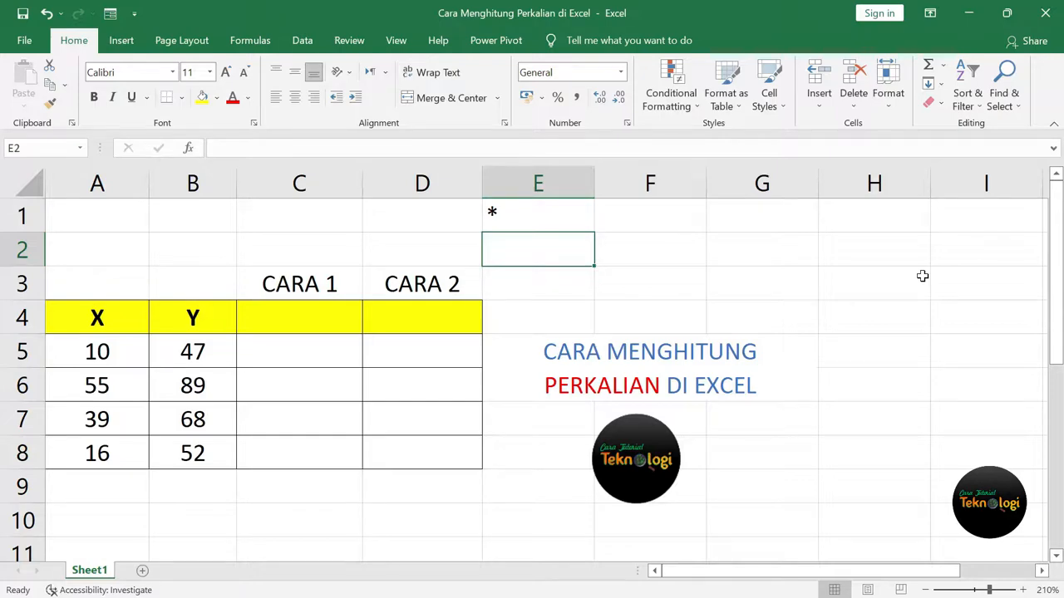
# Enter a slash ('/) in cell E2.
pyautogui.press('alt')
pyautogui.press('Escape')
pyautogui.write("'/")
pyautogui.press('Return')
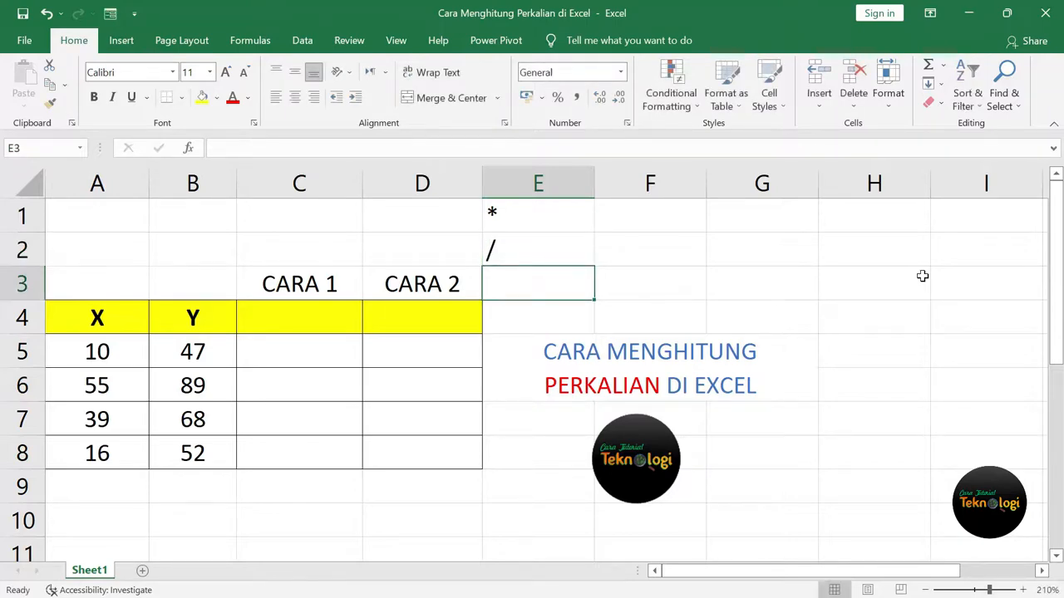
# Label the operators with 'Kali' in F1 and 'Bagi' in F2.
pyautogui.click(660, 214)
pyautogui.write('Kali')
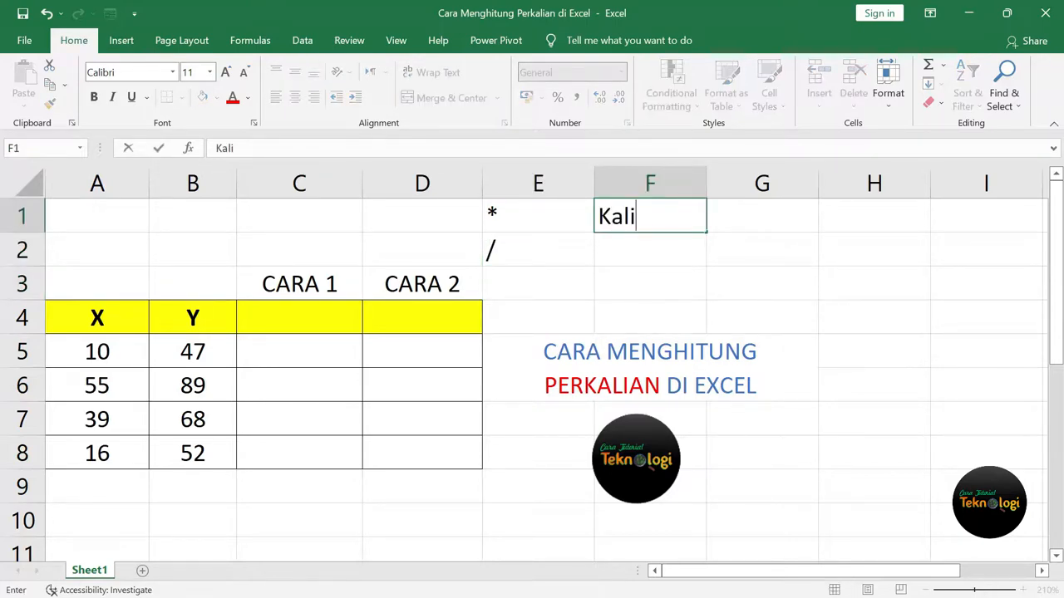
pyautogui.press('Return')
pyautogui.write('Bagi')
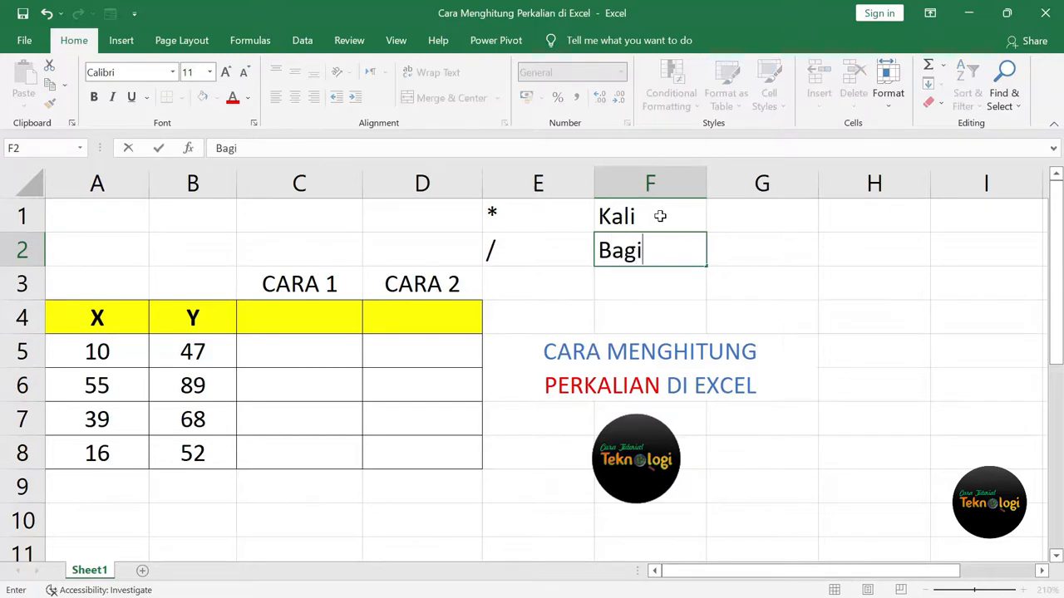
pyautogui.press('Return')
pyautogui.click(835, 256)
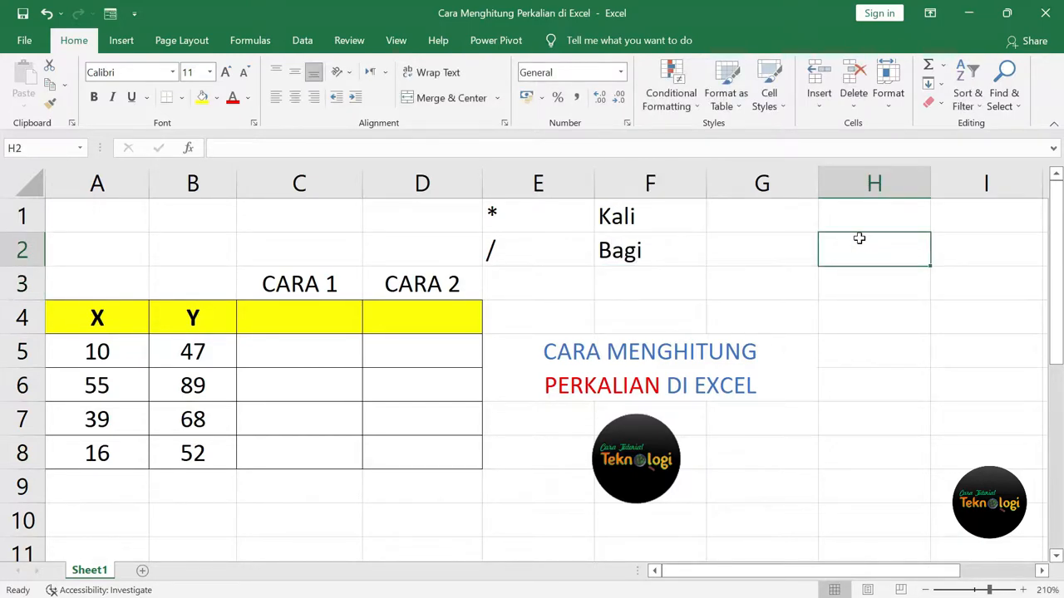
pyautogui.click(127, 217)
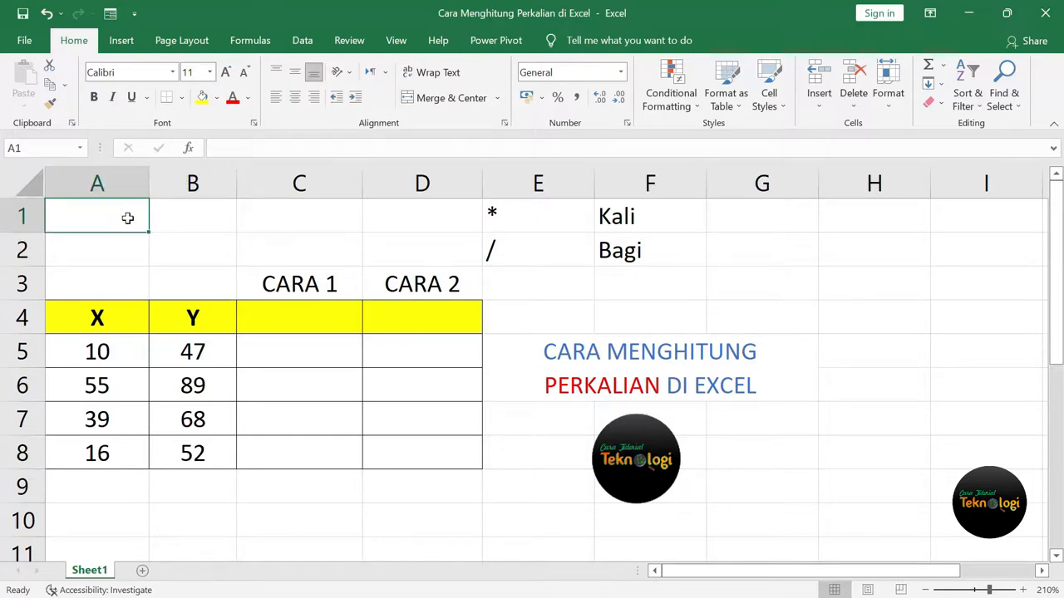
# Enter the test formula =25*25 in A1 so it displays 625.
pyautogui.write('=25')
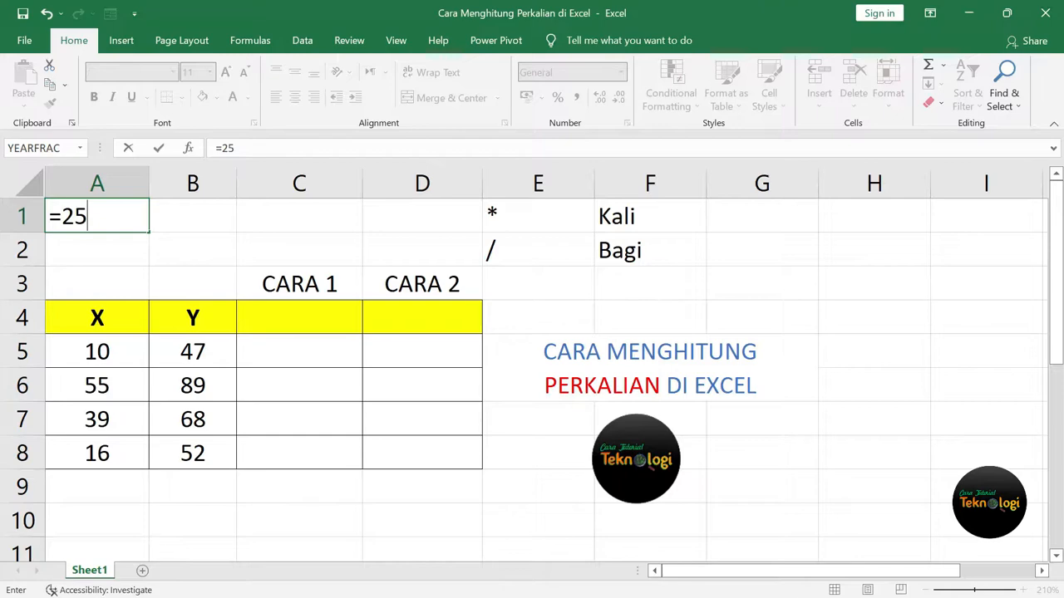
pyautogui.write('*25')
pyautogui.press('Return')
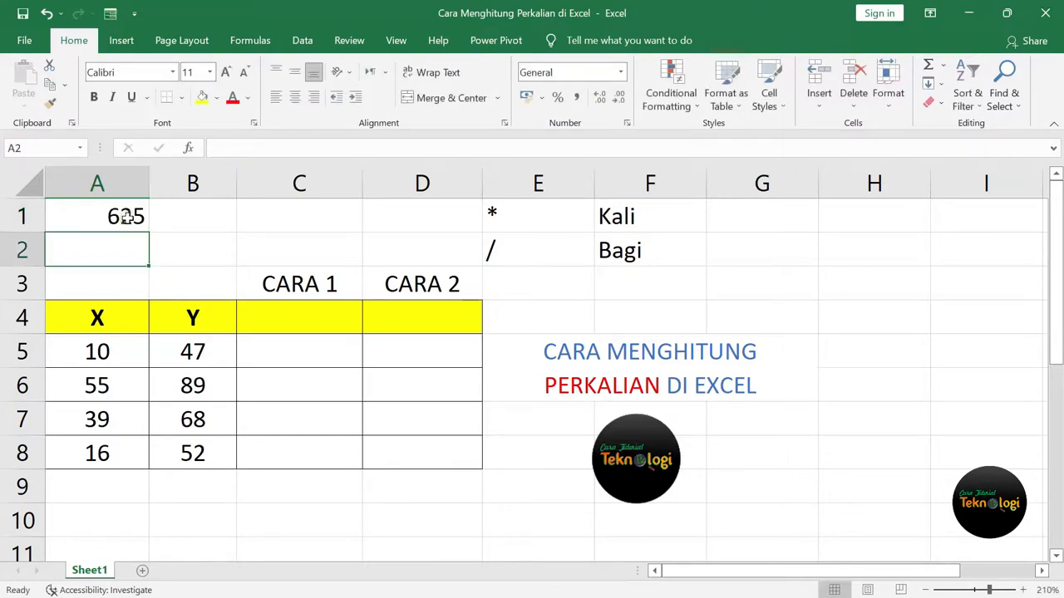
pyautogui.click(124, 217)
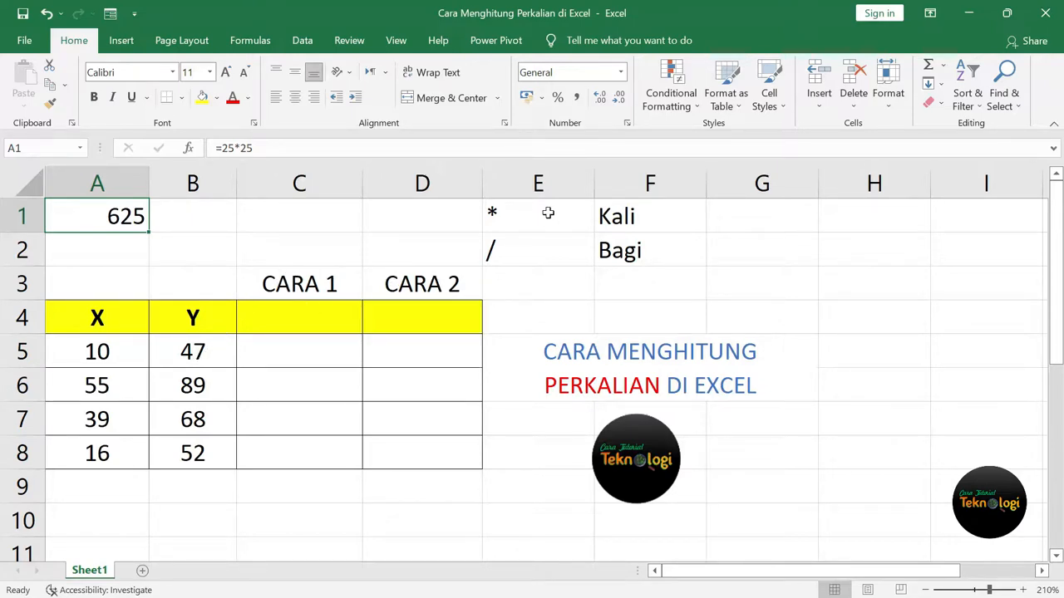
pyautogui.click(324, 315)
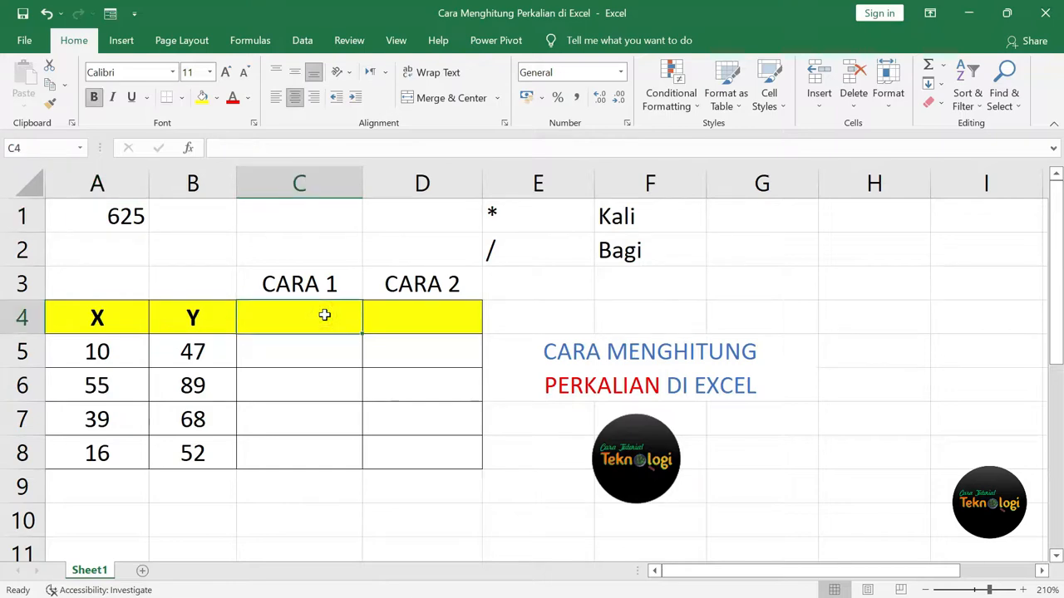
# Head C4 with an asterisk and enter =A5*B5 in C5.
pyautogui.write('*')
pyautogui.press('Return')
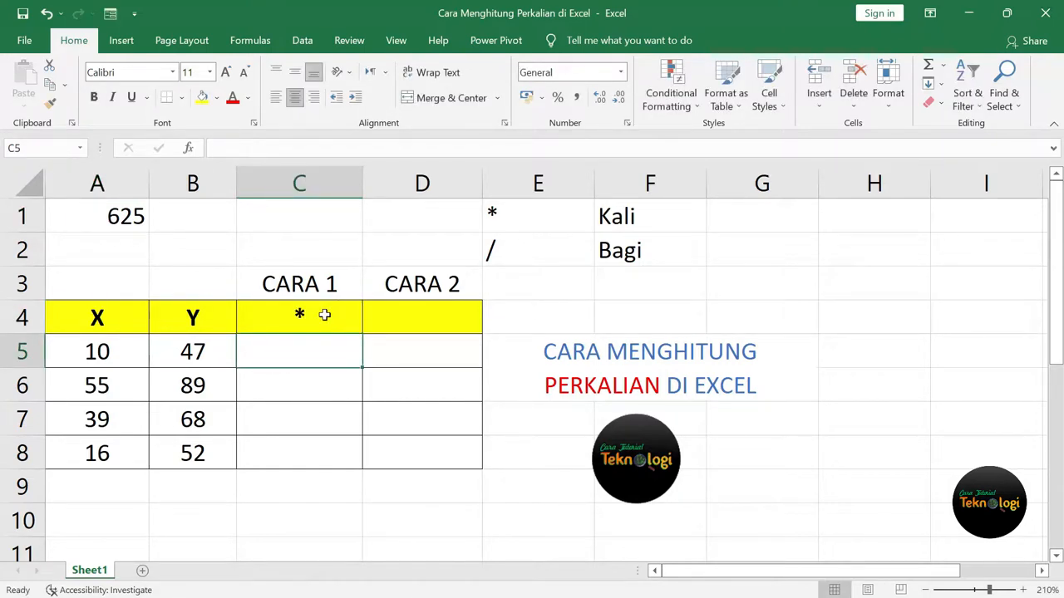
pyautogui.write('=')
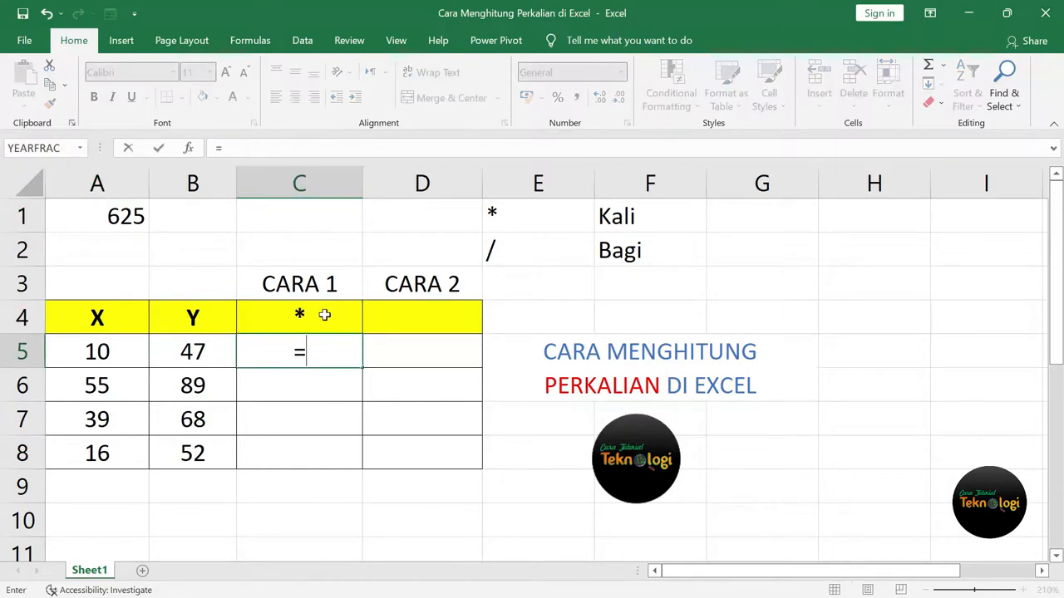
pyautogui.click(97, 355)
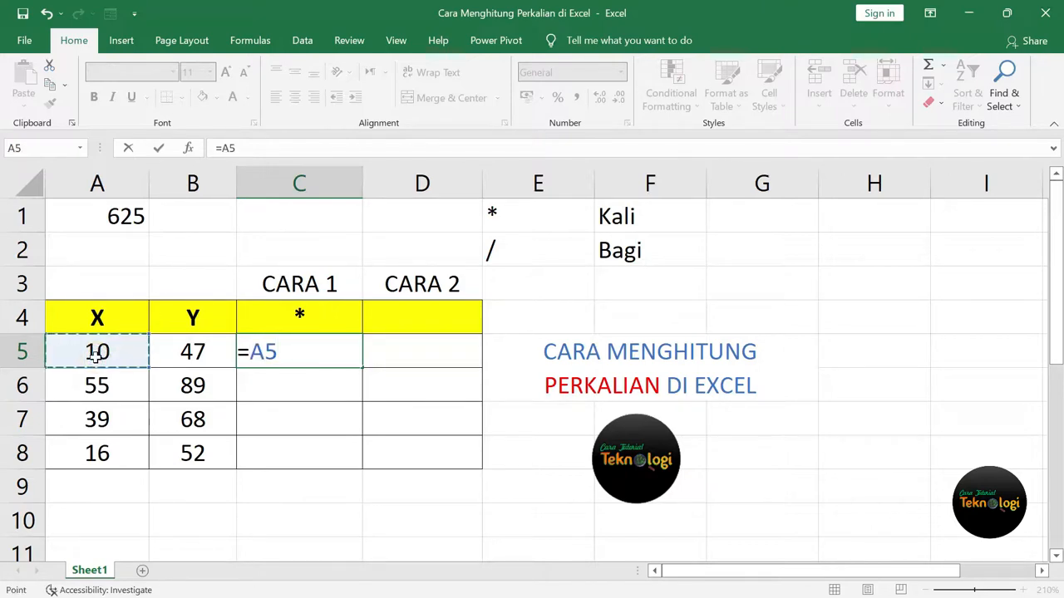
pyautogui.write('*')
pyautogui.click(202, 355)
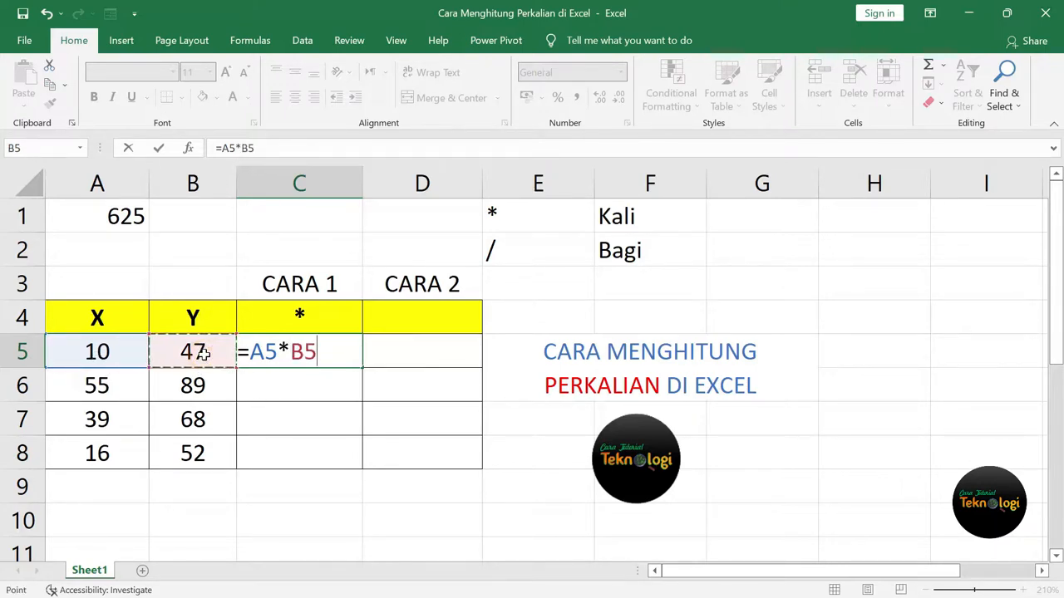
pyautogui.press('Return')
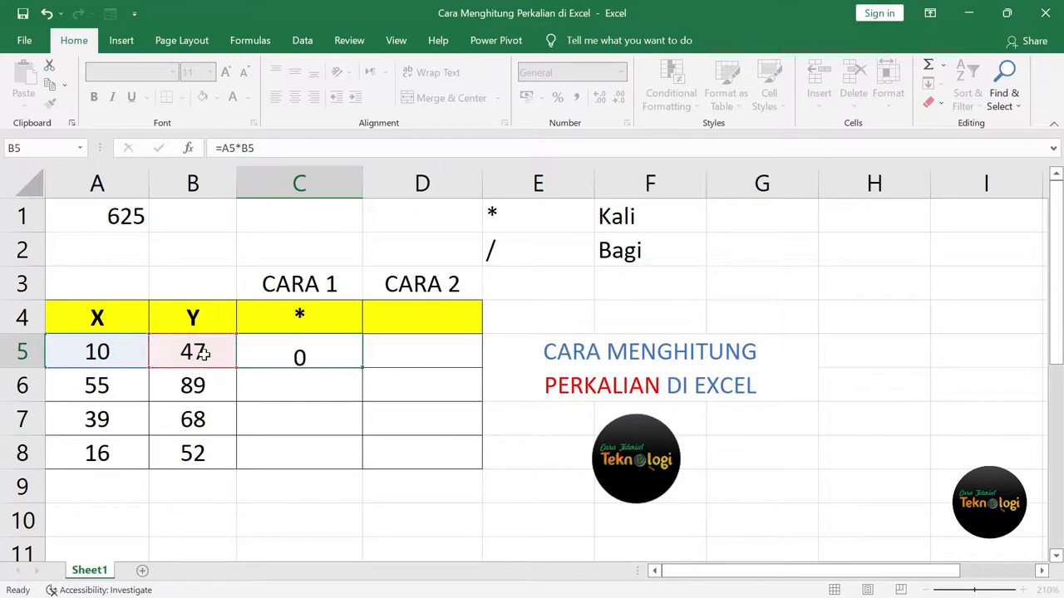
pyautogui.click(98, 356)
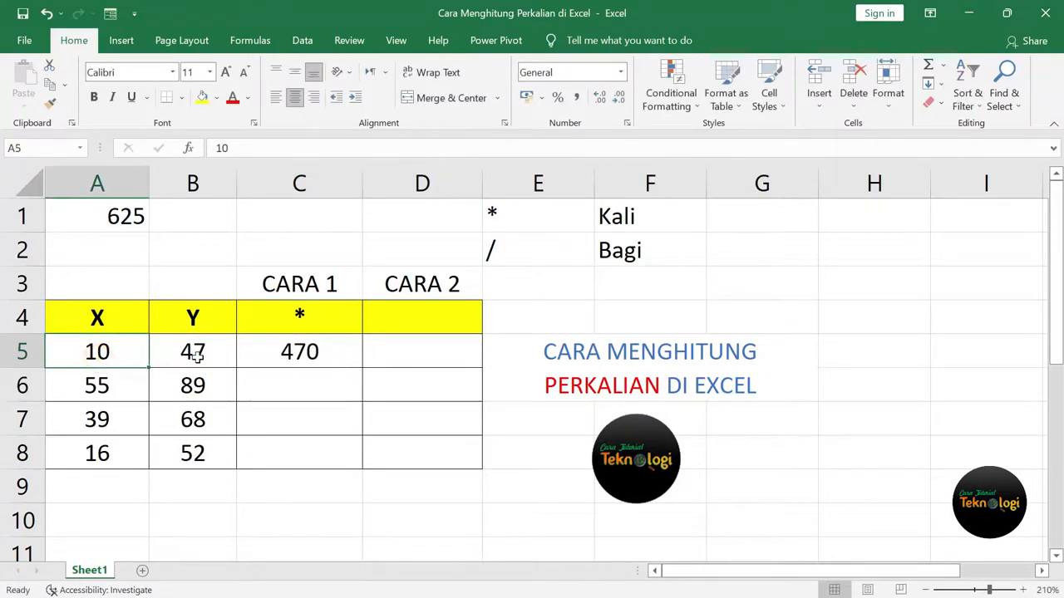
pyautogui.click(198, 357)
# Fill the product formula down to C8, giving 470, 4895, 2652 and 832.
pyautogui.click(334, 350)
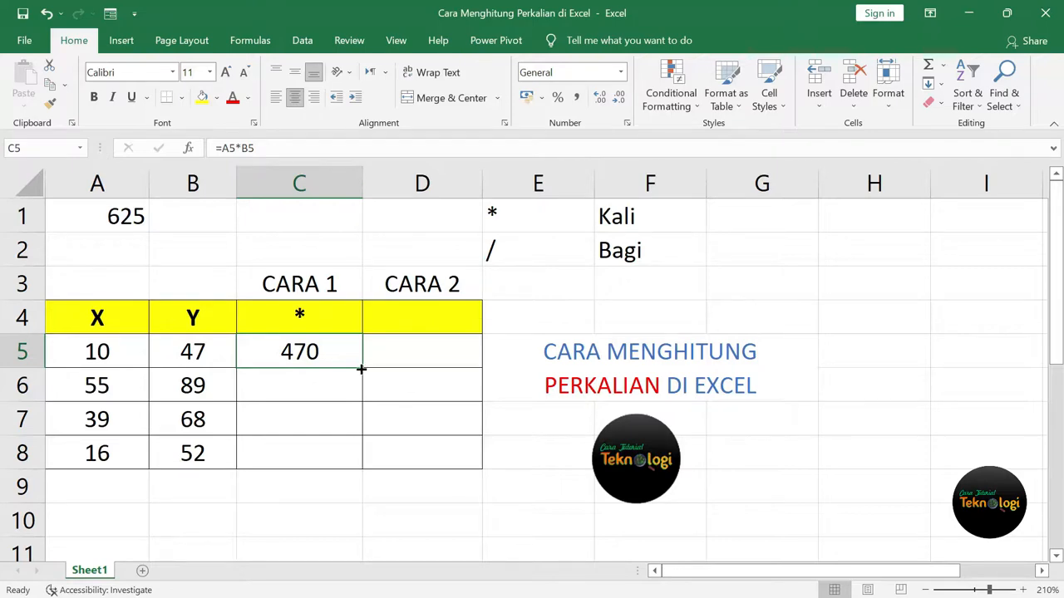
pyautogui.moveTo(361, 369); pyautogui.dragTo(352, 465)
pyautogui.click(325, 390)
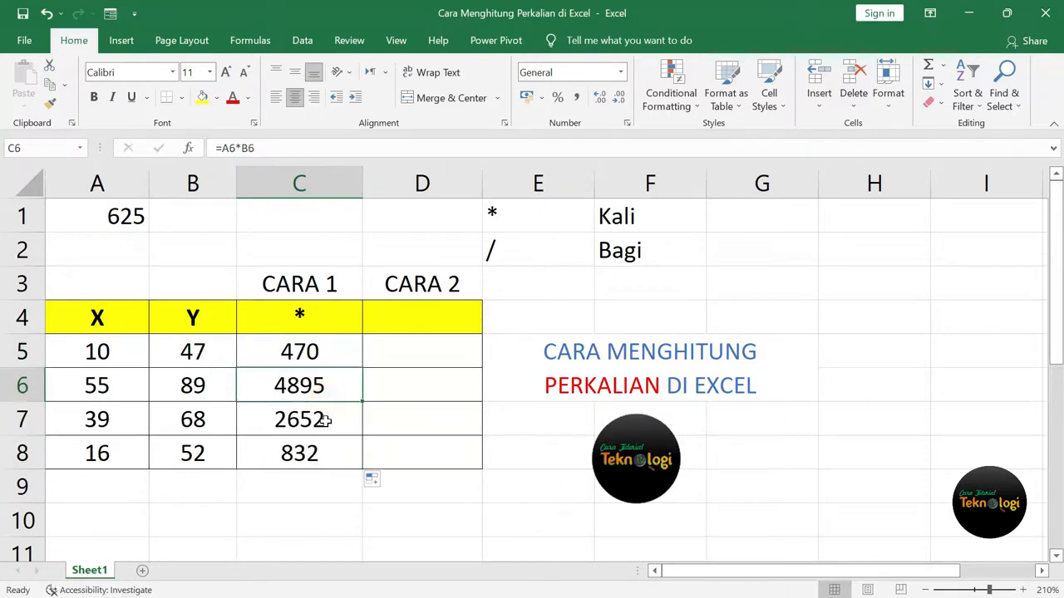
pyautogui.click(326, 415)
pyautogui.click(328, 453)
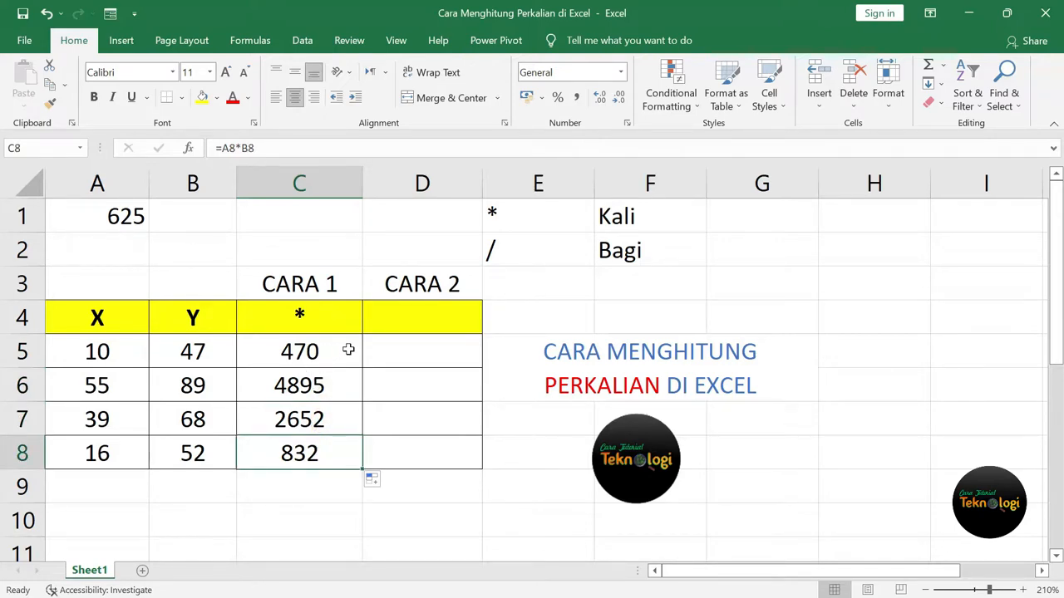
pyautogui.click(430, 315)
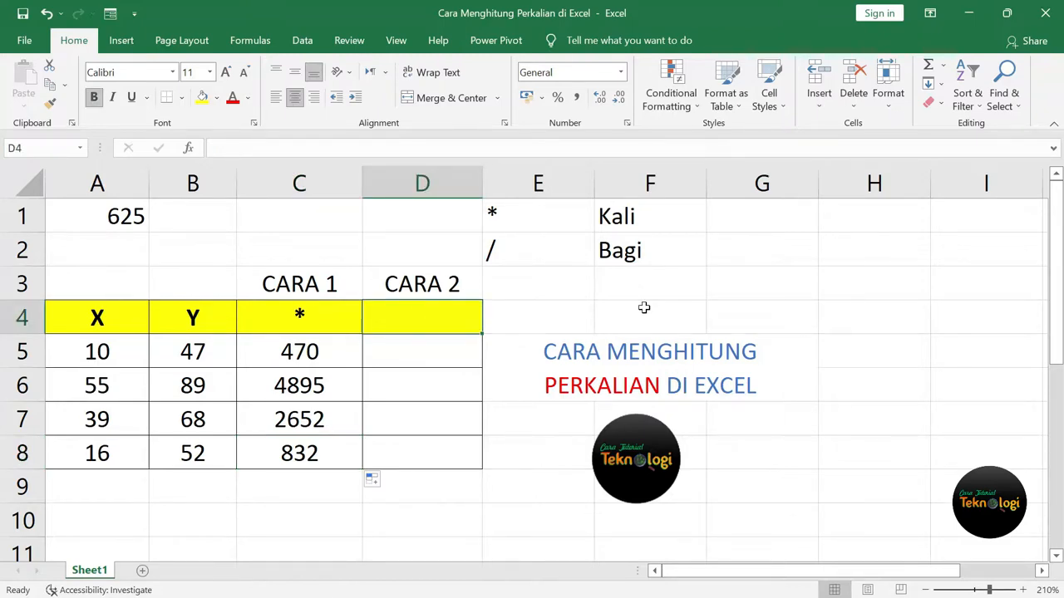
# Head column D with 'PRODUCT' in D4.
pyautogui.write('pr')
pyautogui.press('BackSpace')
pyautogui.press('BackSpace')
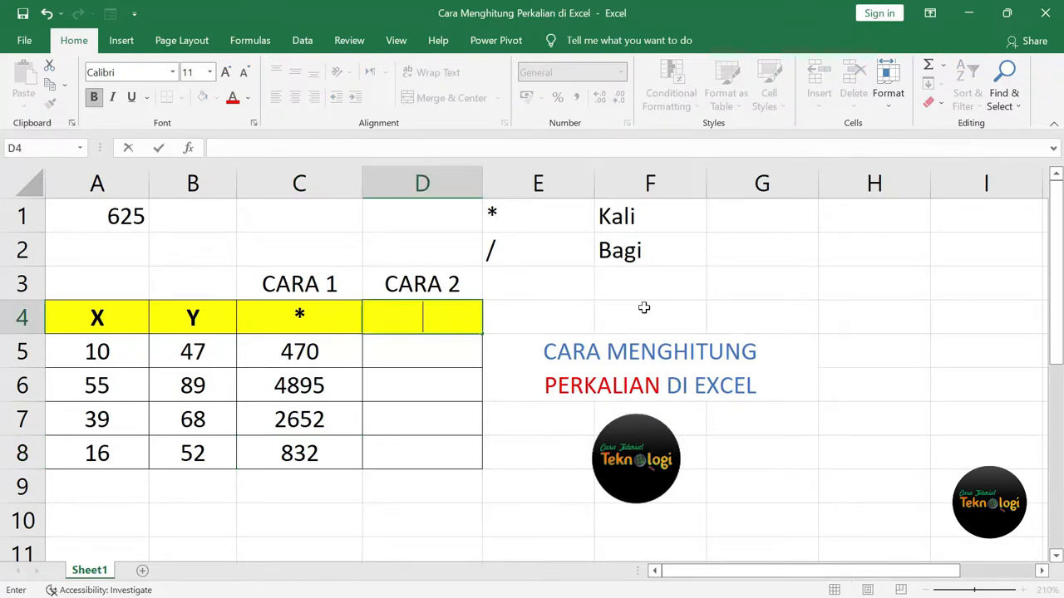
pyautogui.write('PROD')
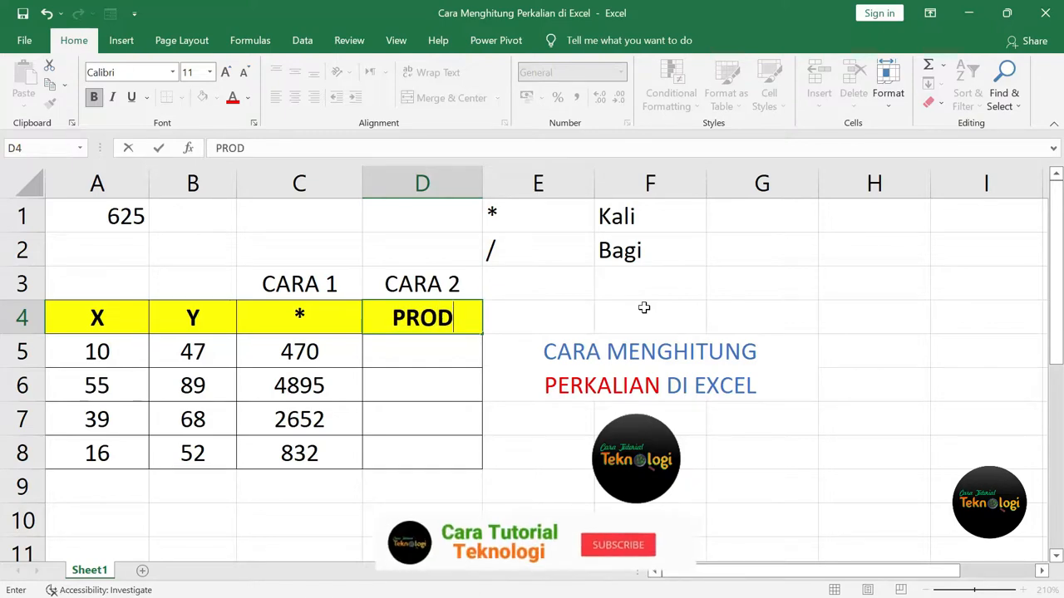
pyautogui.write('UCT')
pyautogui.press('Return')
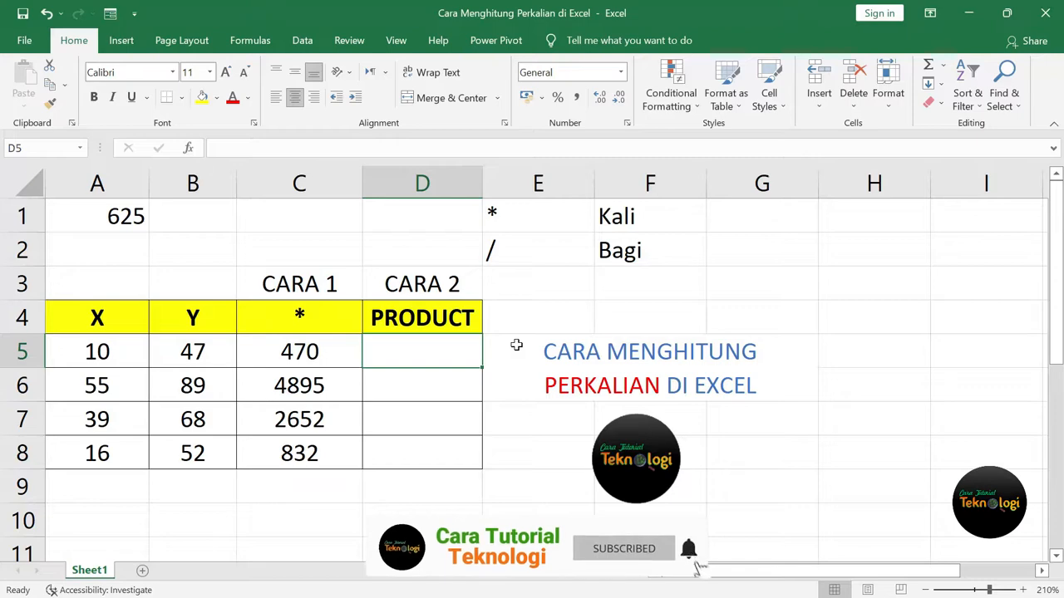
# Enter =PRODUCT(A5;B5) in D5.
pyautogui.write('=')
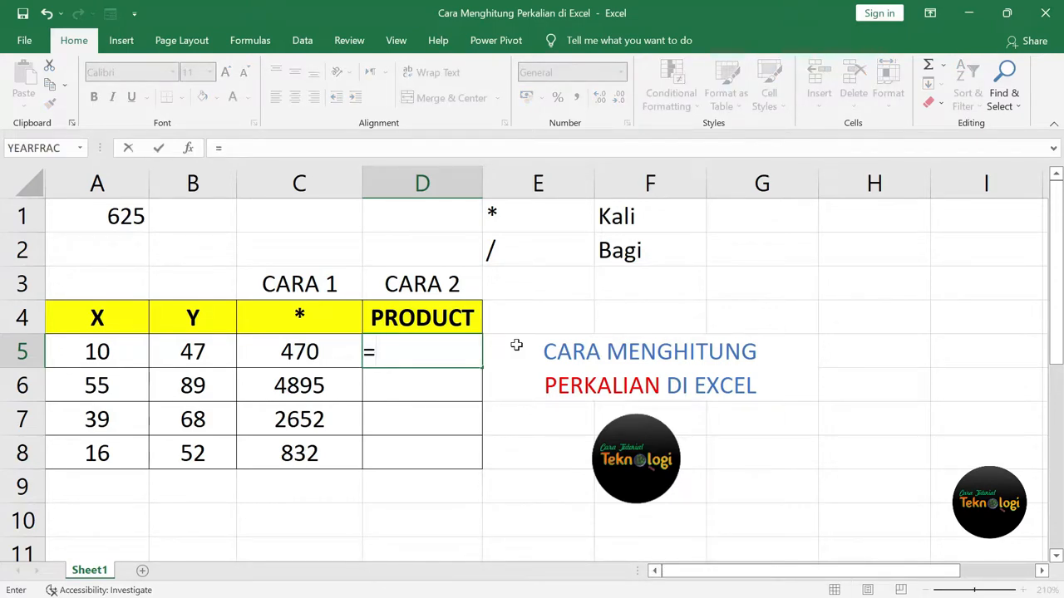
pyautogui.write('PRODUCT')
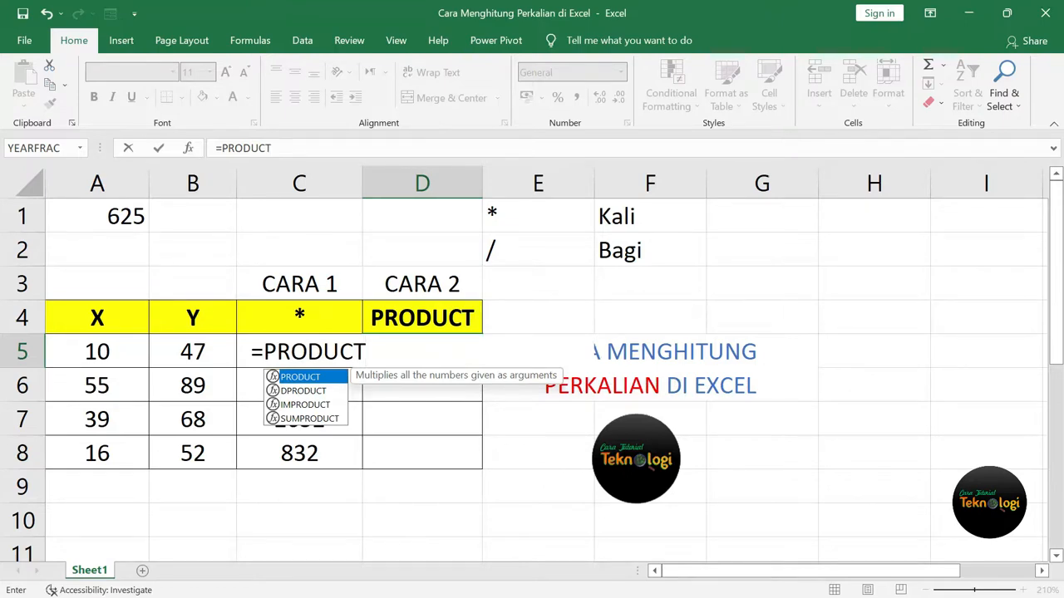
pyautogui.write('(')
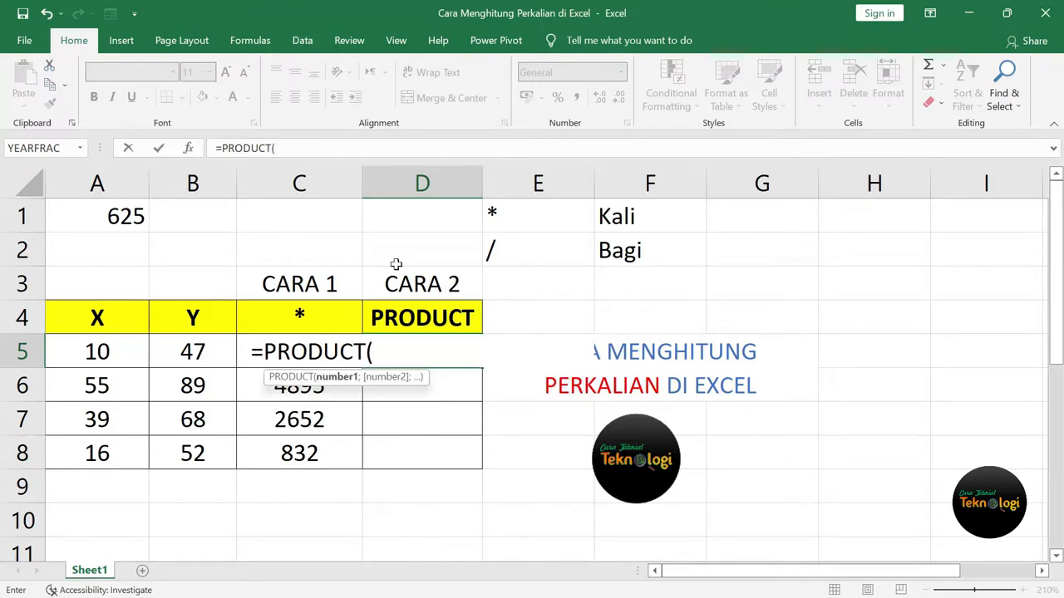
pyautogui.click(105, 353)
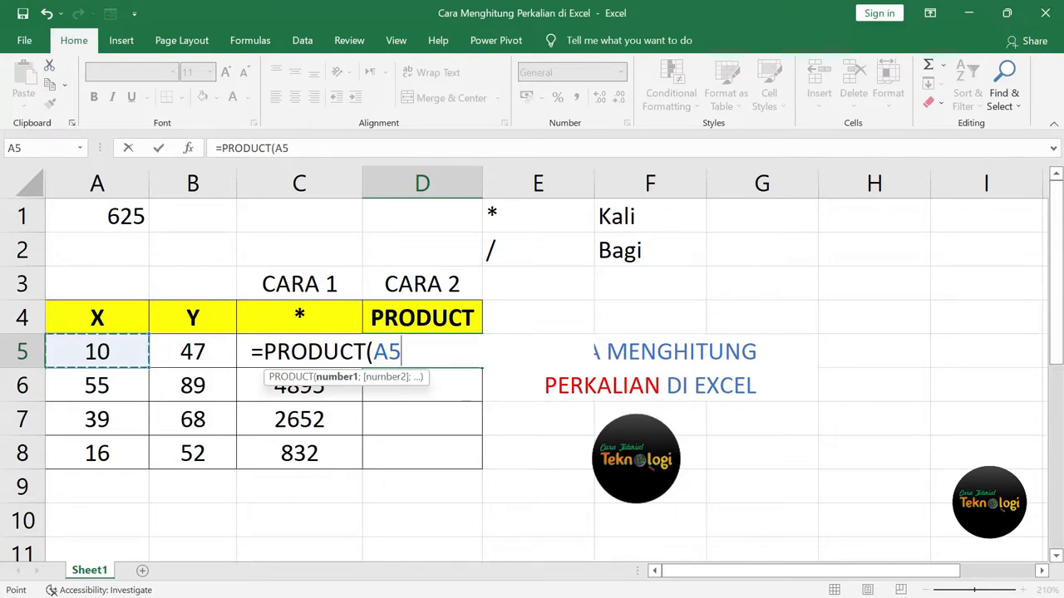
pyautogui.write(';')
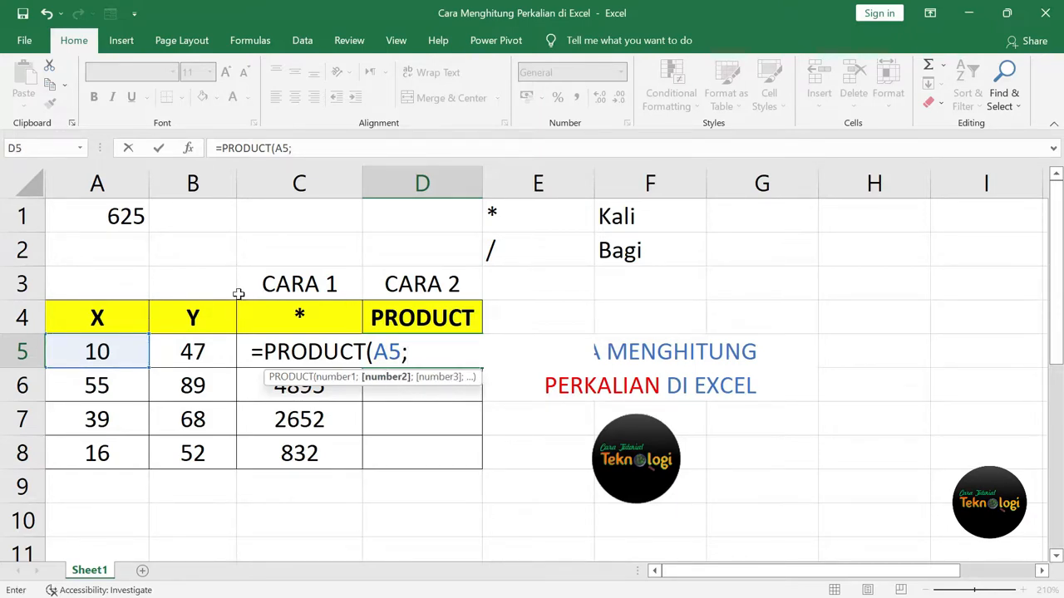
pyautogui.click(192, 349)
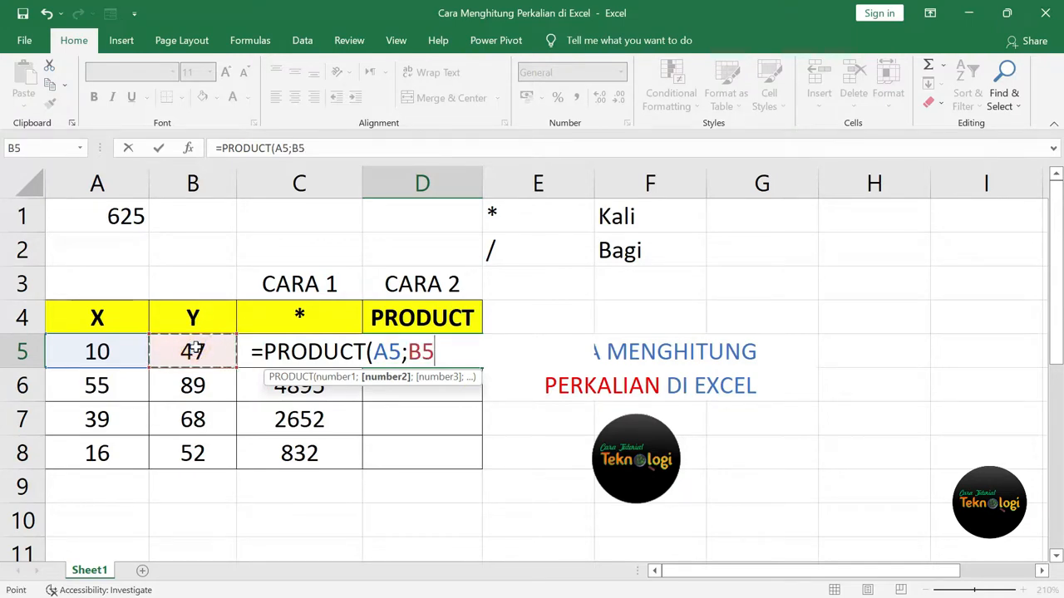
pyautogui.write(')')
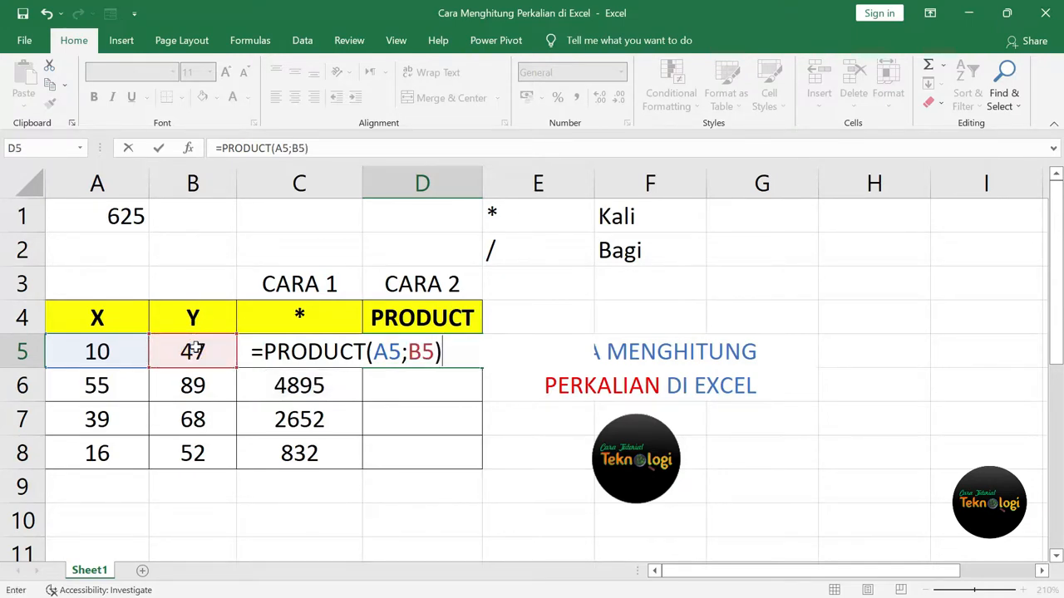
pyautogui.press('Return')
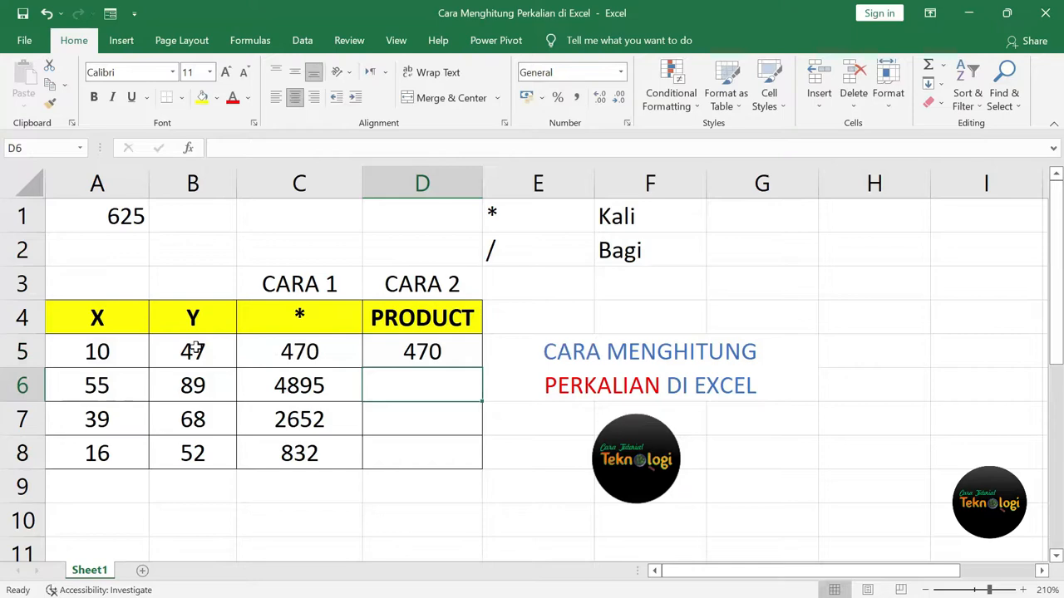
pyautogui.click(308, 352)
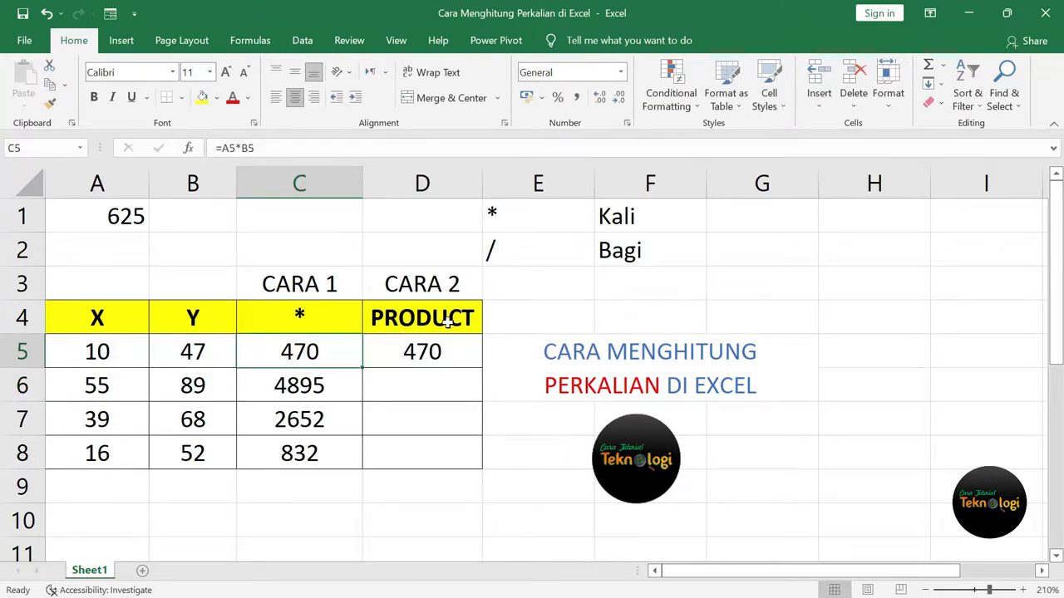
pyautogui.click(440, 359)
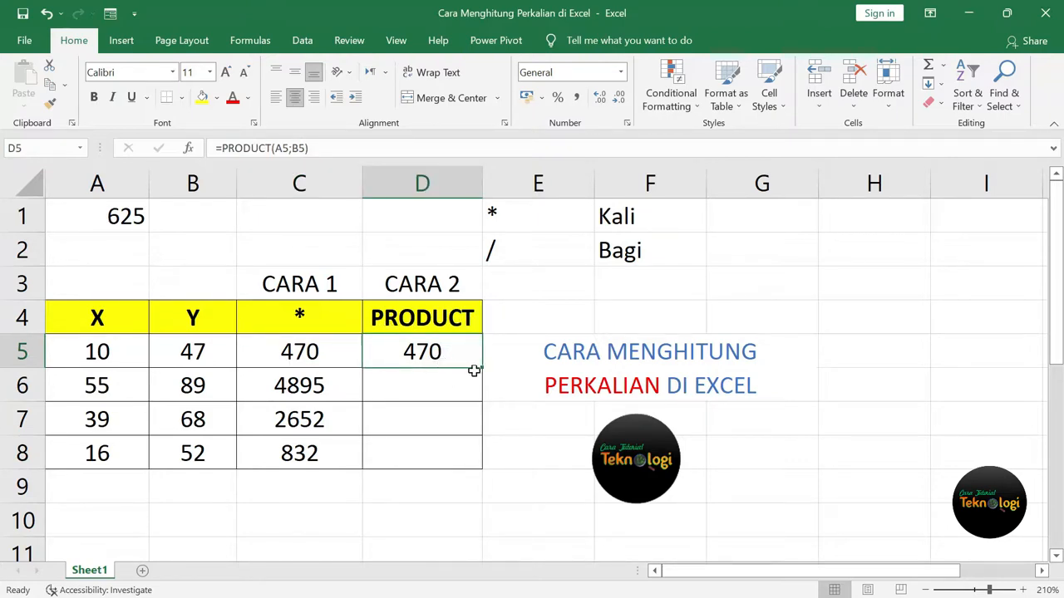
# Fill the PRODUCT formula down to D8, matching 470, 4895, 2652 and 832.
pyautogui.moveTo(485, 369); pyautogui.dragTo(486, 470)
pyautogui.click(432, 385)
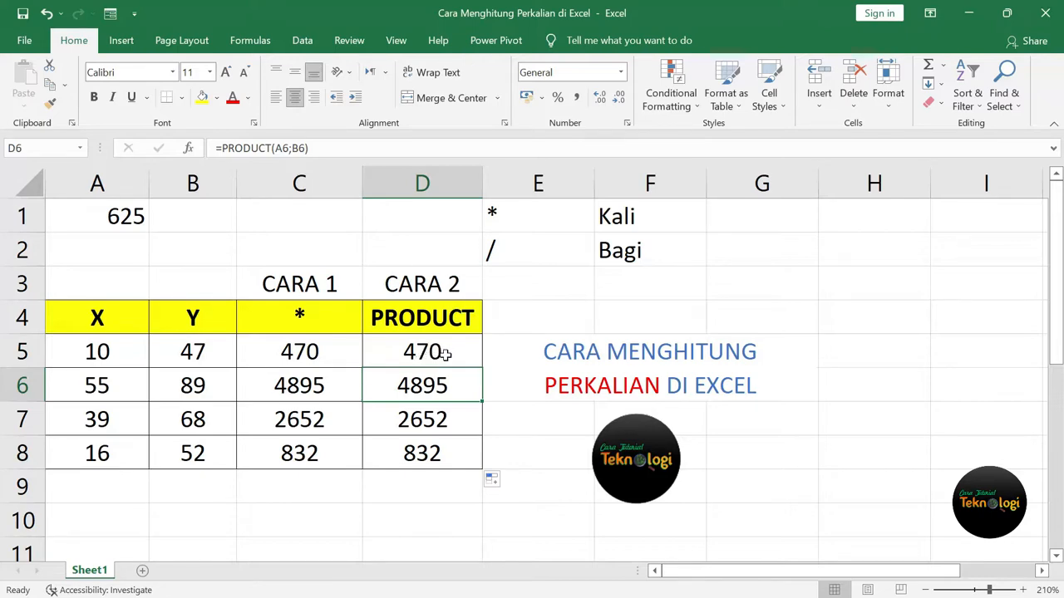
pyautogui.click(108, 417)
pyautogui.click(111, 449)
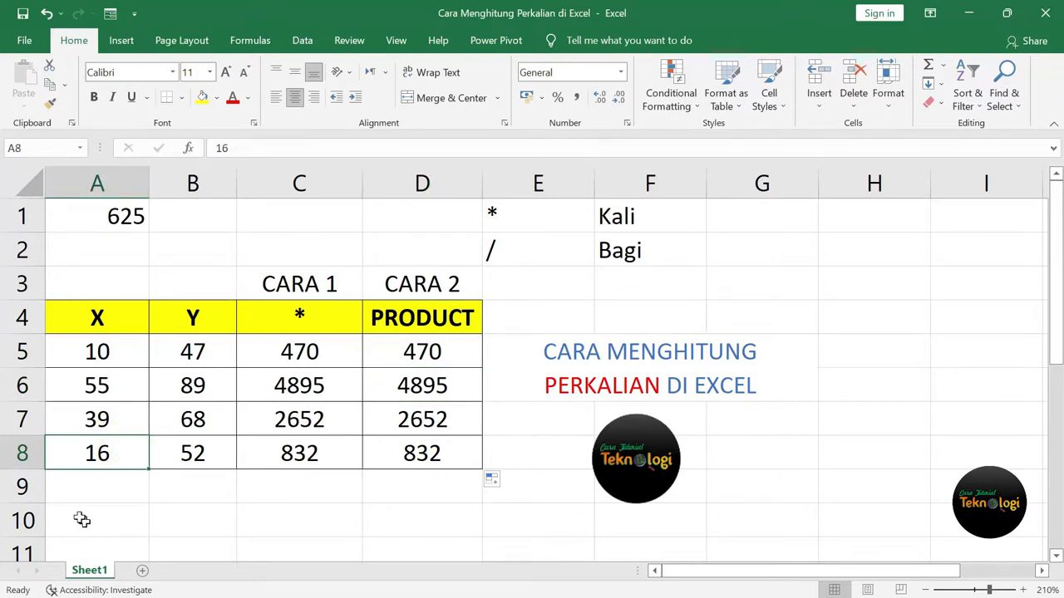
pyautogui.click(80, 490)
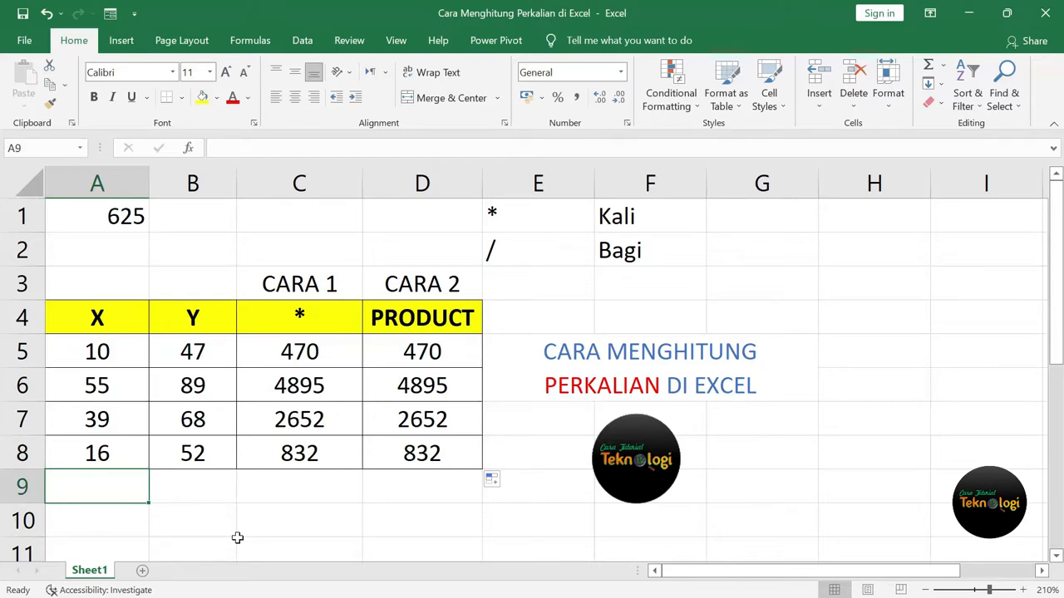
# Enter =PRODUCT(A5:A8) in A9 to multiply all X values.
pyautogui.write('=P')
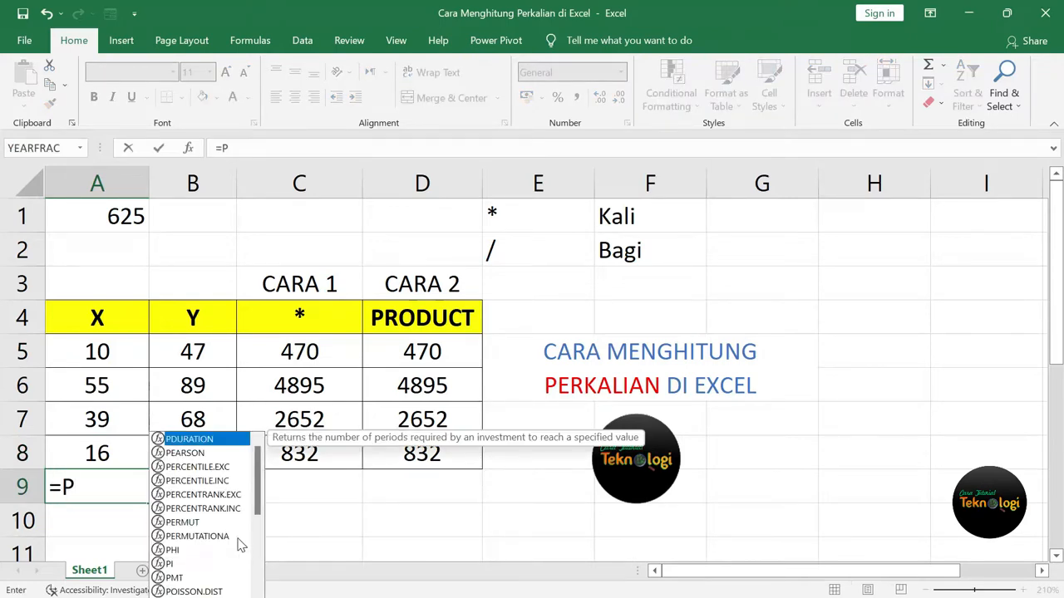
pyautogui.write('RODUCT')
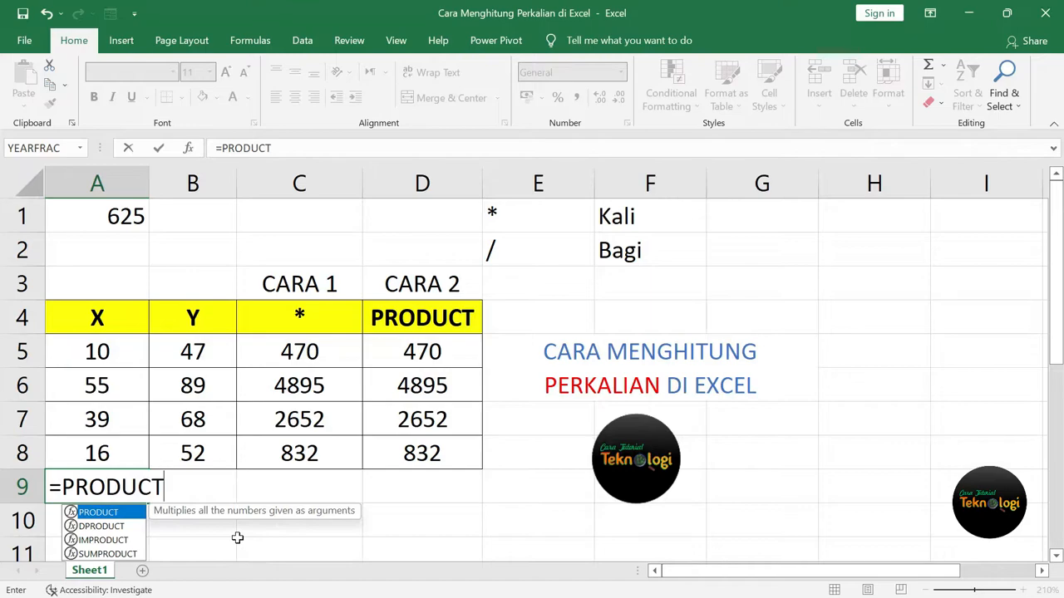
pyautogui.write('(')
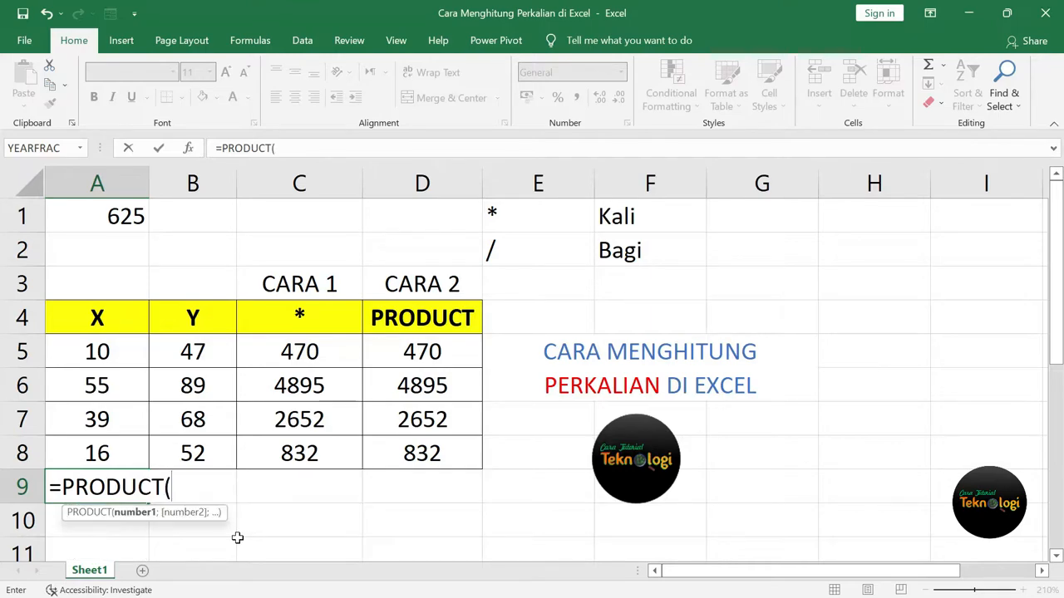
pyautogui.click(91, 353)
pyautogui.moveTo(96, 380); pyautogui.dragTo(97, 451)
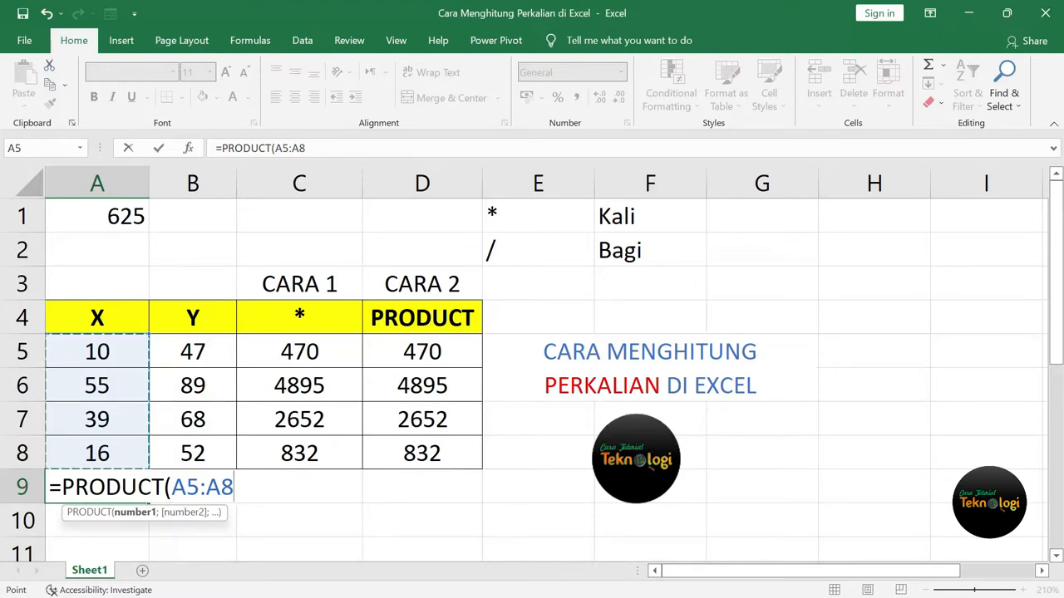
pyautogui.write(')')
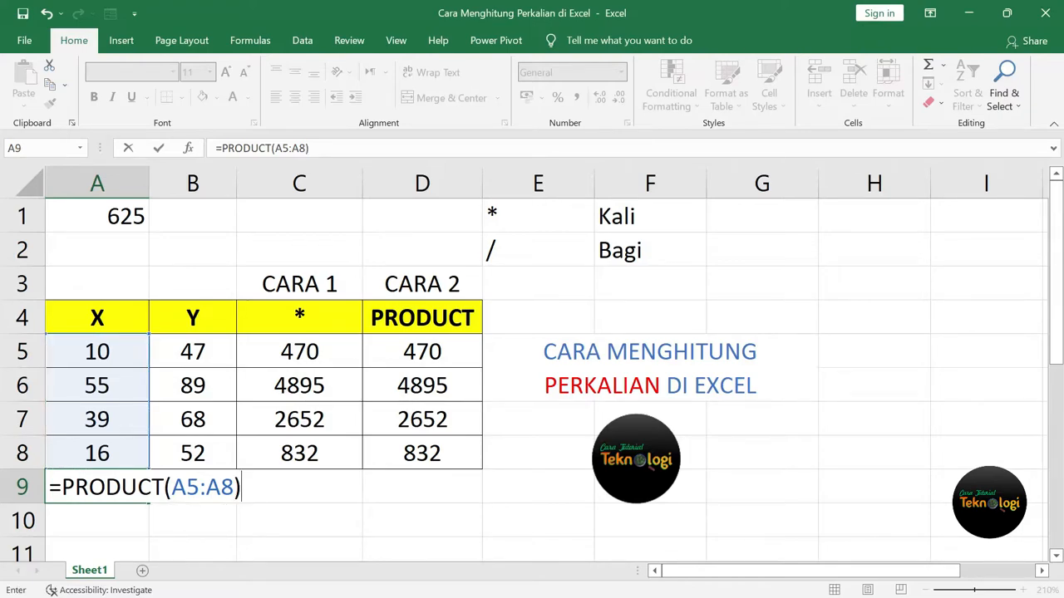
pyautogui.press('Return')
pyautogui.click(124, 484)
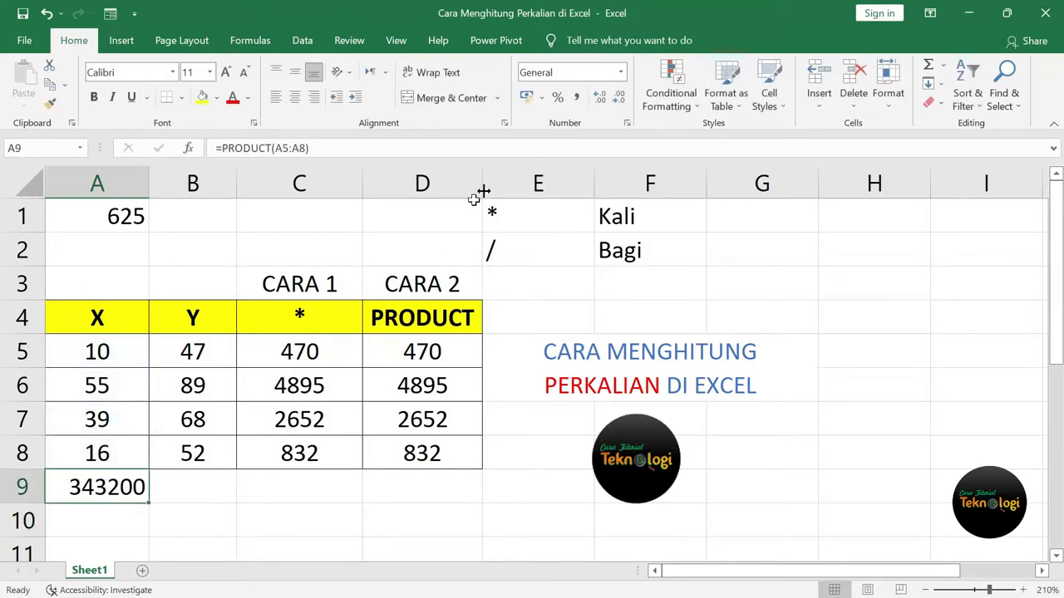
# Apply Comma Style to A9 so it shows 343.200, and widen column A.
pyautogui.click(577, 97)
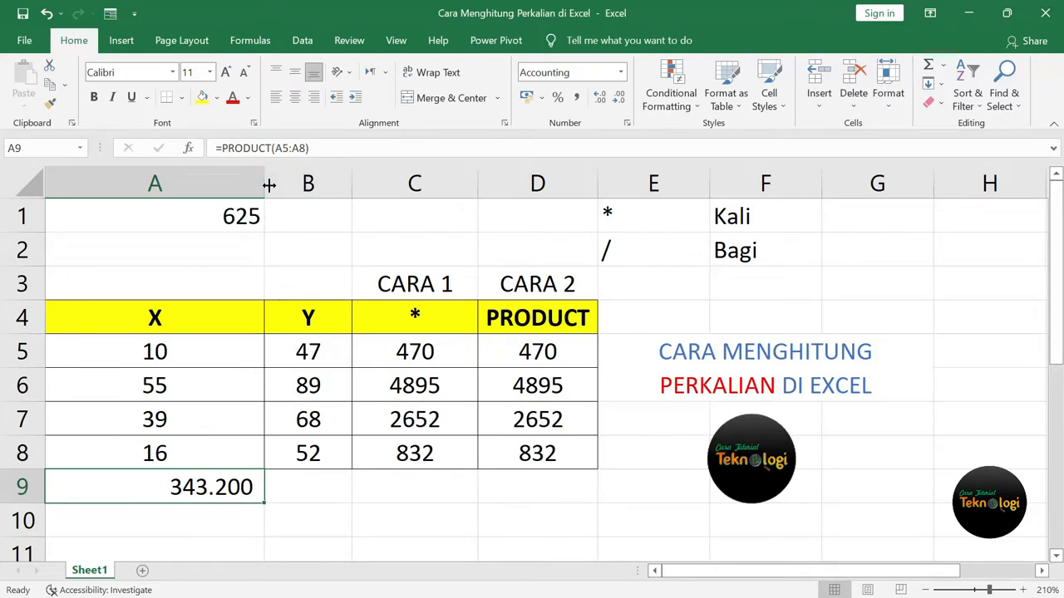
pyautogui.moveTo(268, 185); pyautogui.dragTo(167, 180)
pyautogui.click(462, 339)
pyautogui.click(339, 322)
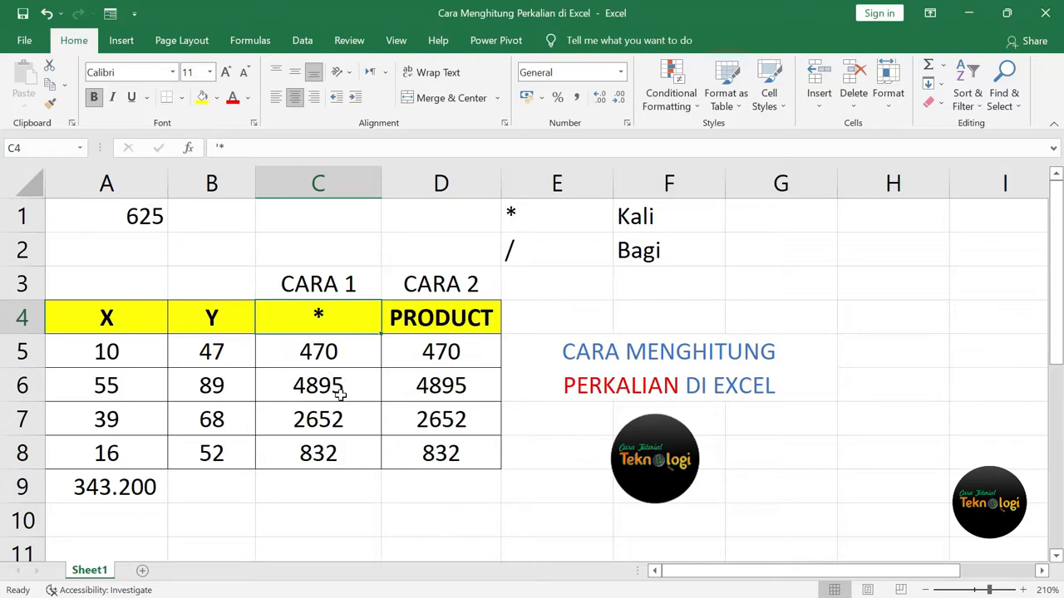
pyautogui.scroll(-3, 340, 395)
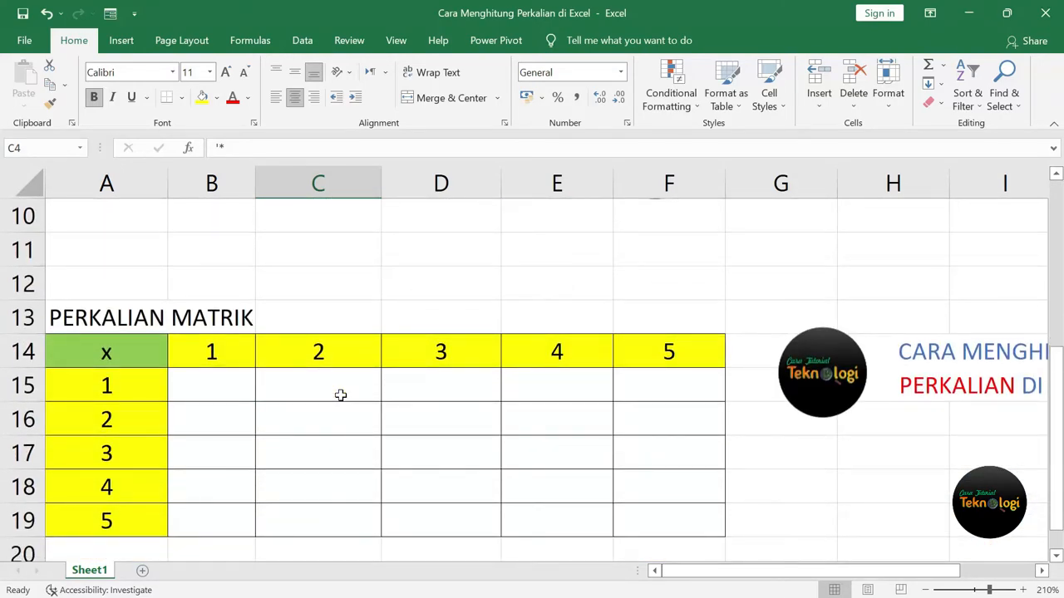
# Scroll down to the PERKALIAN MATRIK grid, zoom out to 190%, and select B15.
pyautogui.scroll(-1, 344, 401)
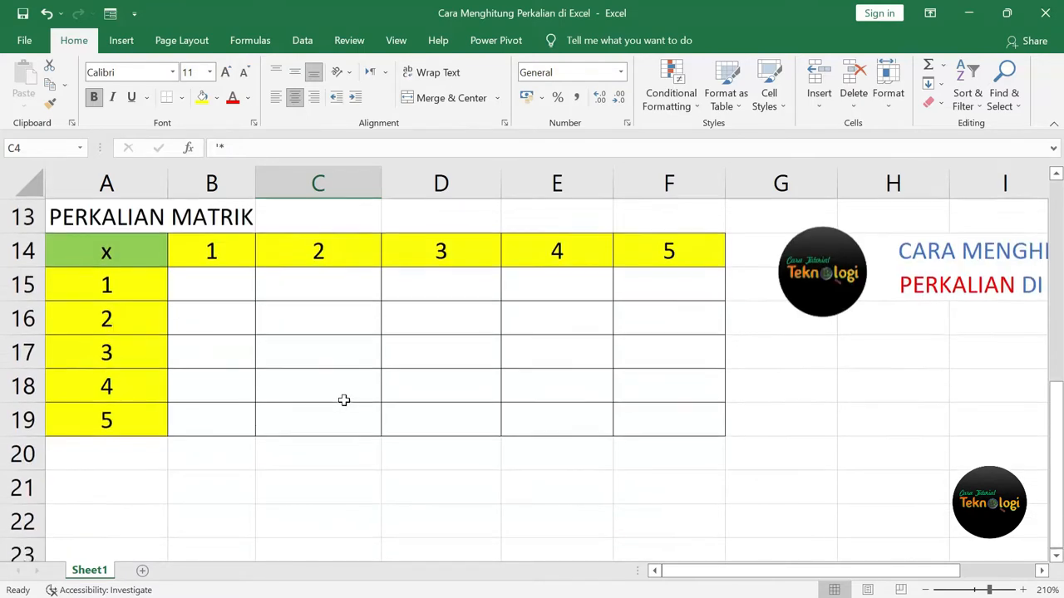
pyautogui.moveTo(1059, 453); pyautogui.dragTo(1058, 444)
pyautogui.click(925, 590)
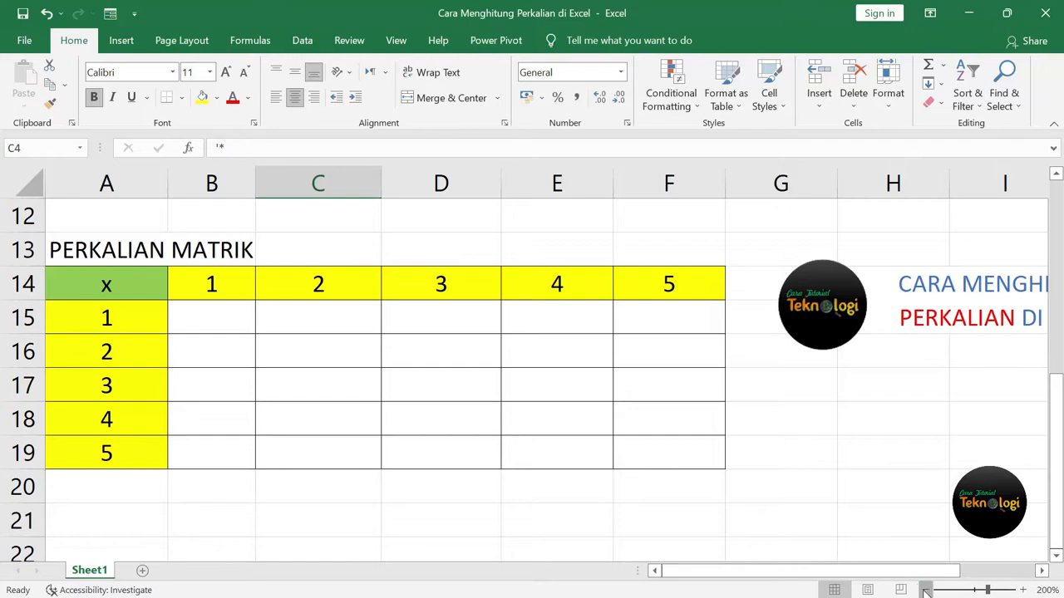
pyautogui.click(924, 590)
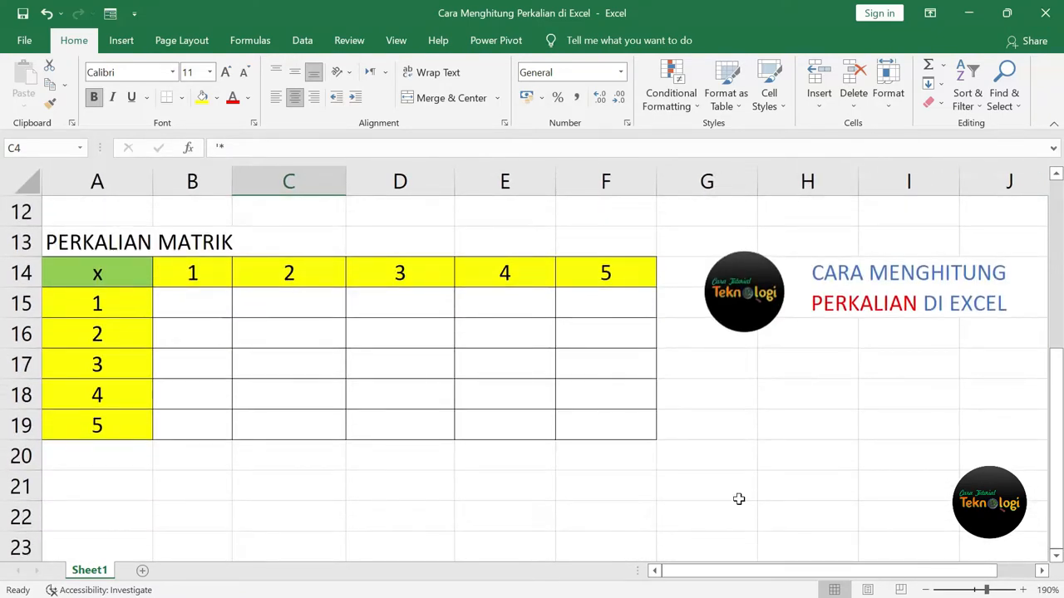
pyautogui.click(188, 312)
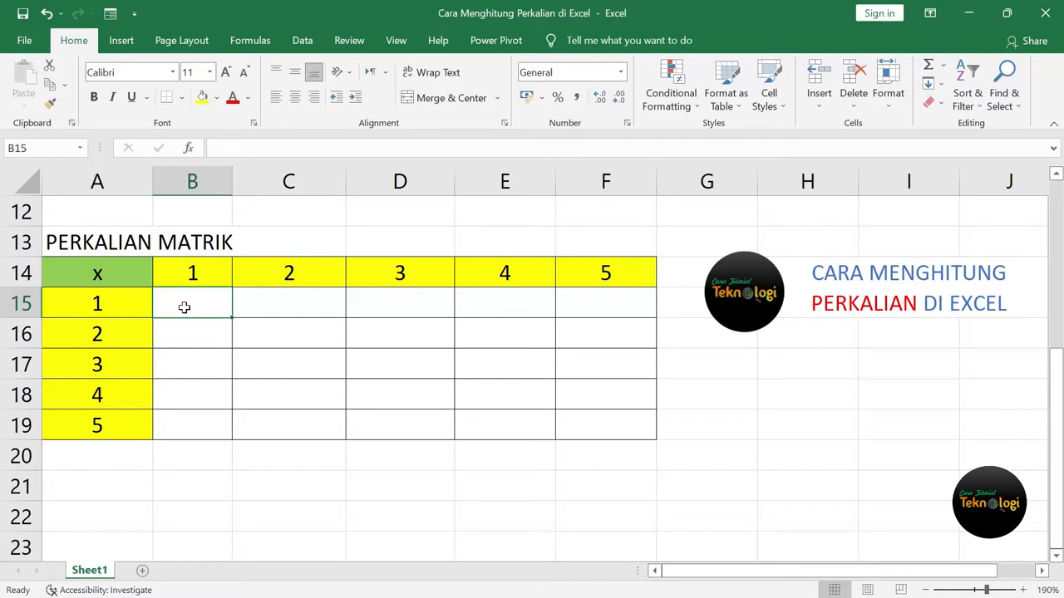
# Enter =A15*B14 in B15.
pyautogui.write('=')
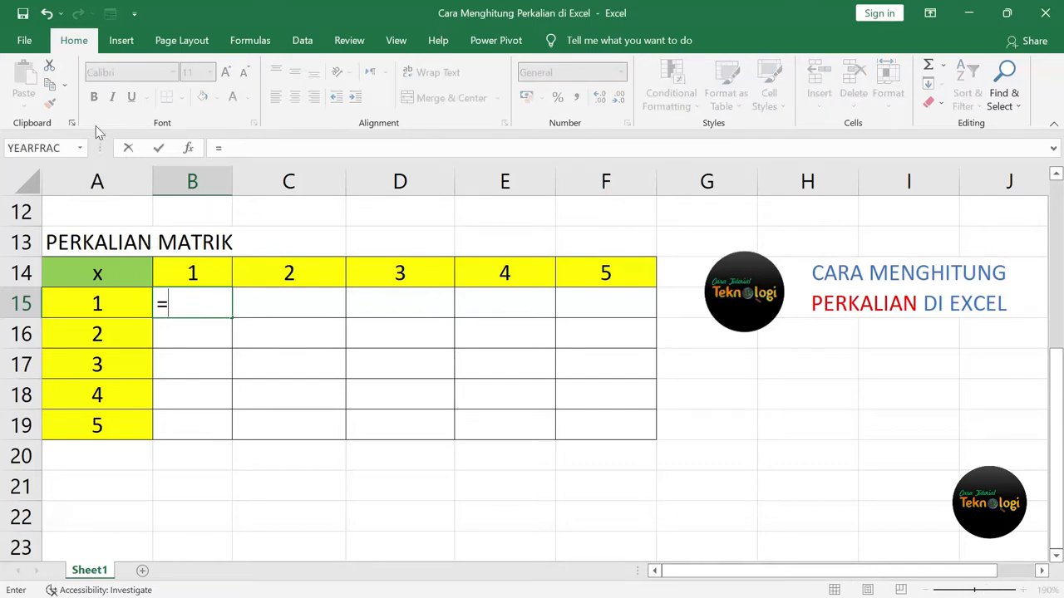
pyautogui.click(98, 305)
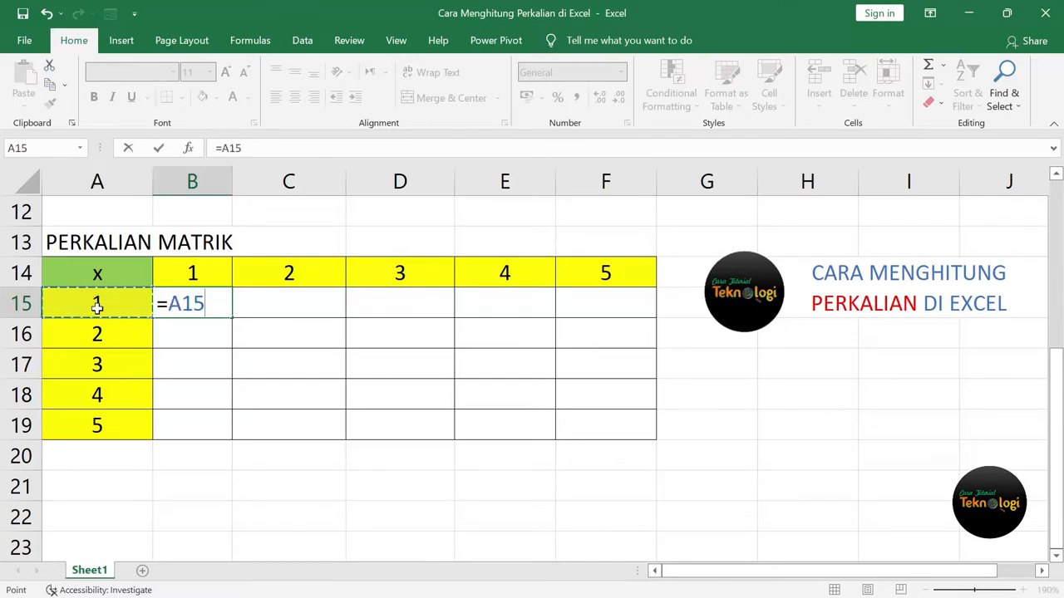
pyautogui.write('*')
pyautogui.click(193, 276)
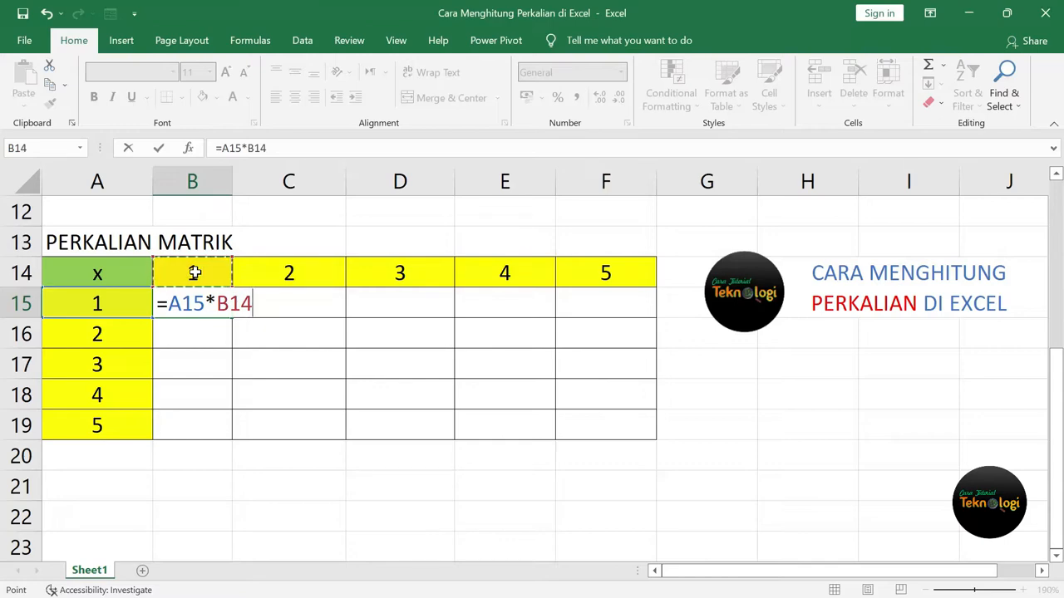
pyautogui.press('Return')
pyautogui.click(216, 304)
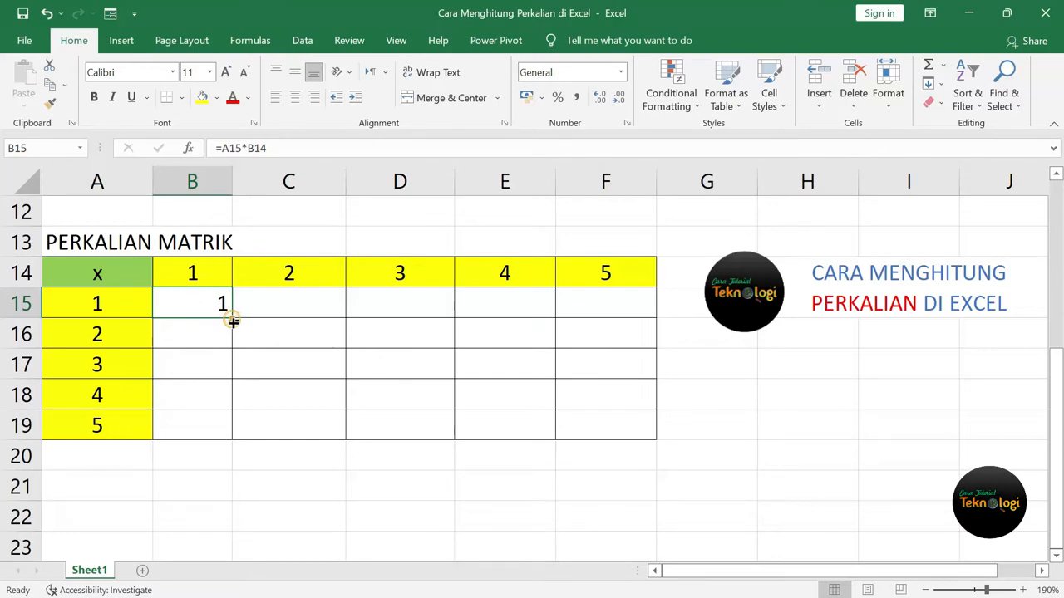
# Fill the formula down to B19, giving chained results 1, 2, 6, 24, 120.
pyautogui.moveTo(232, 322); pyautogui.dragTo(230, 441)
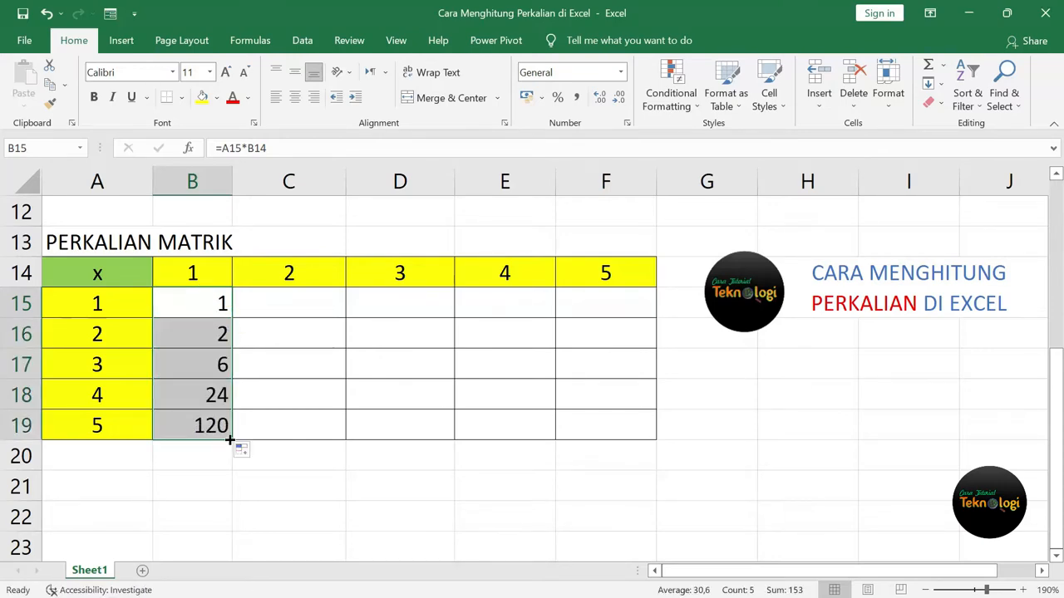
pyautogui.click(214, 308)
pyautogui.click(216, 334)
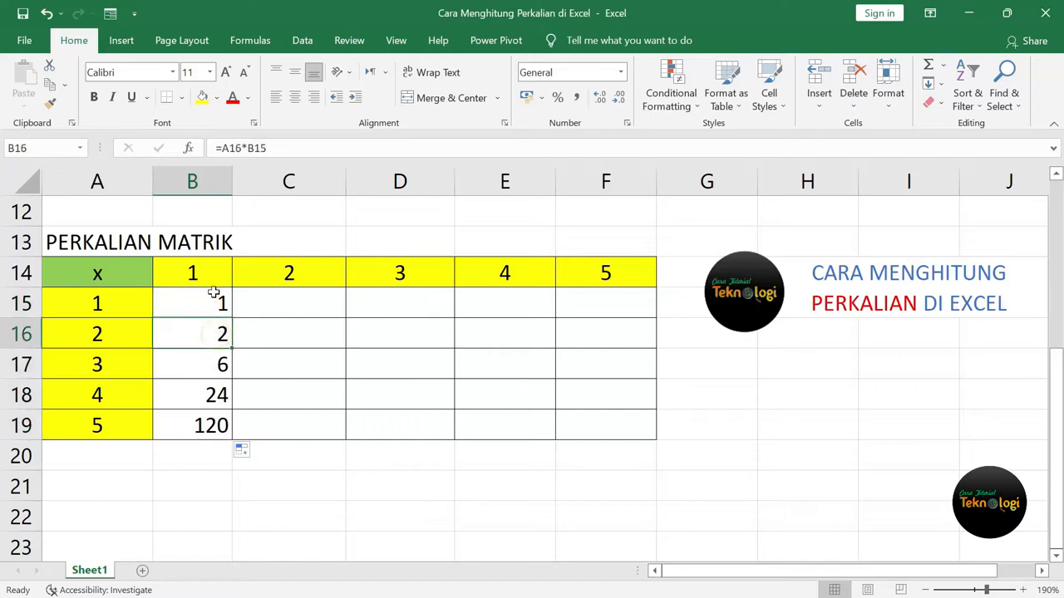
pyautogui.click(219, 366)
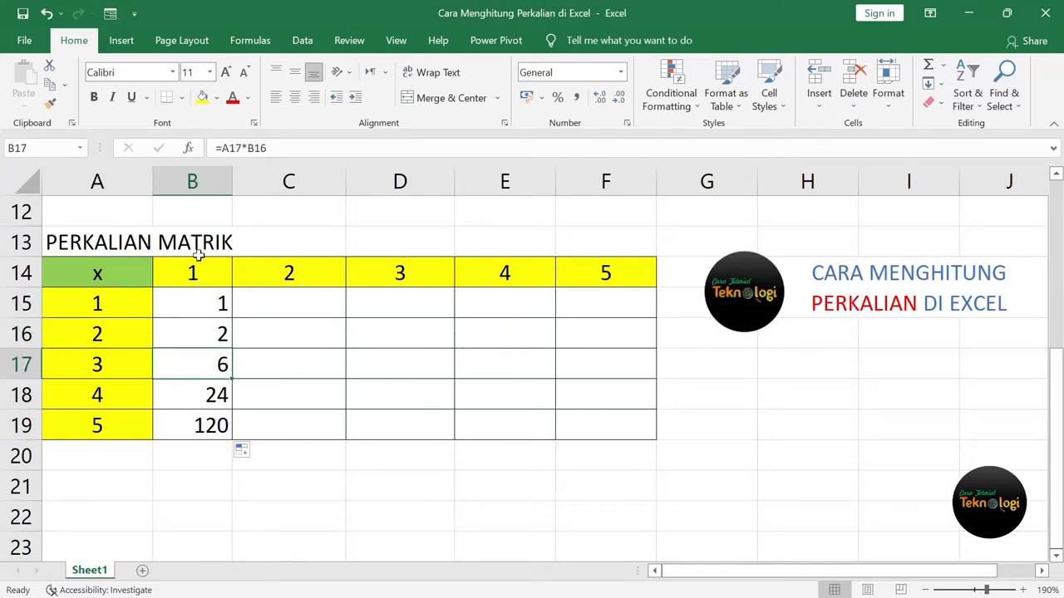
pyautogui.click(128, 403)
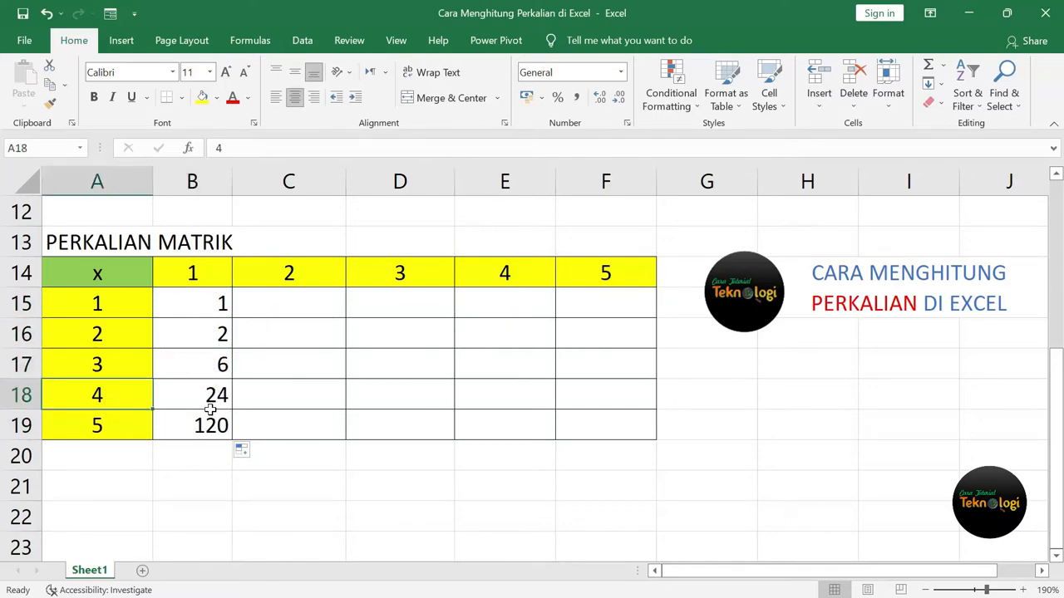
pyautogui.click(204, 328)
pyautogui.click(220, 306)
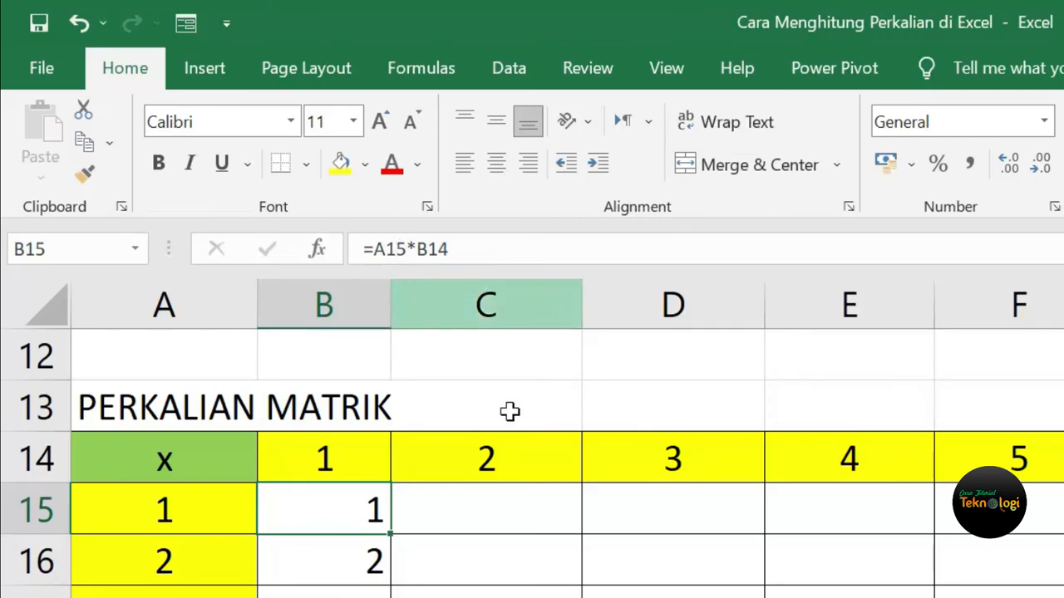
# Copy B15 down again and compare its formula with the B14 header.
pyautogui.moveTo(394, 538); pyautogui.dragTo(392, 596)
pyautogui.click(352, 516)
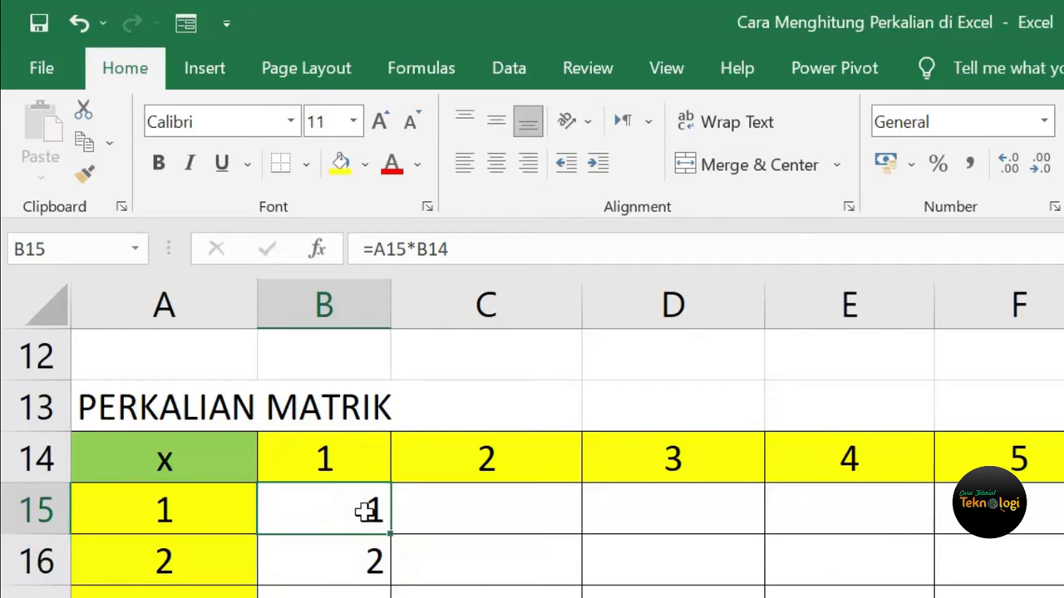
pyautogui.click(356, 458)
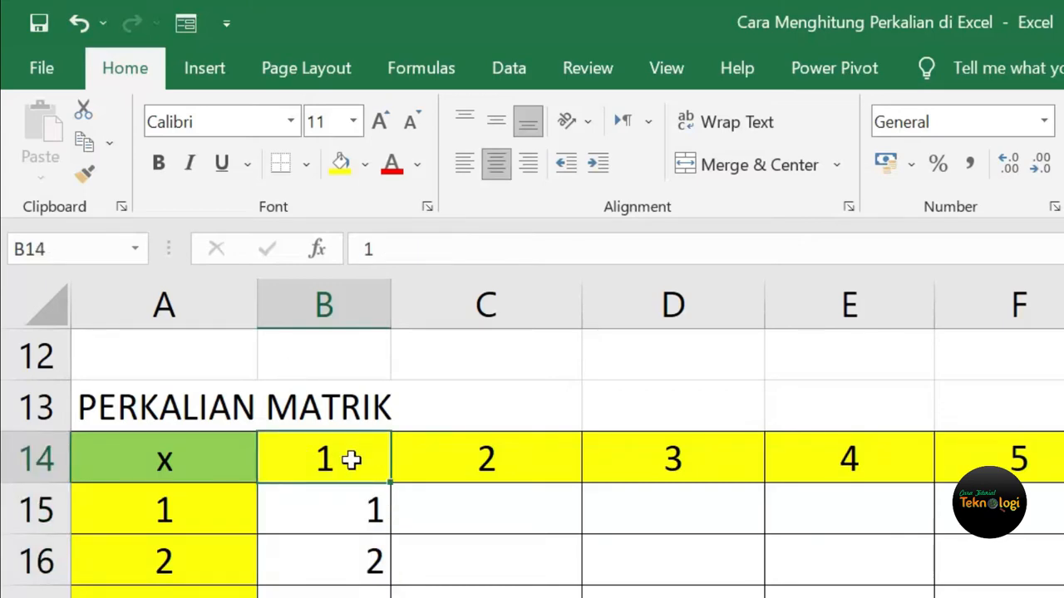
pyautogui.click(339, 503)
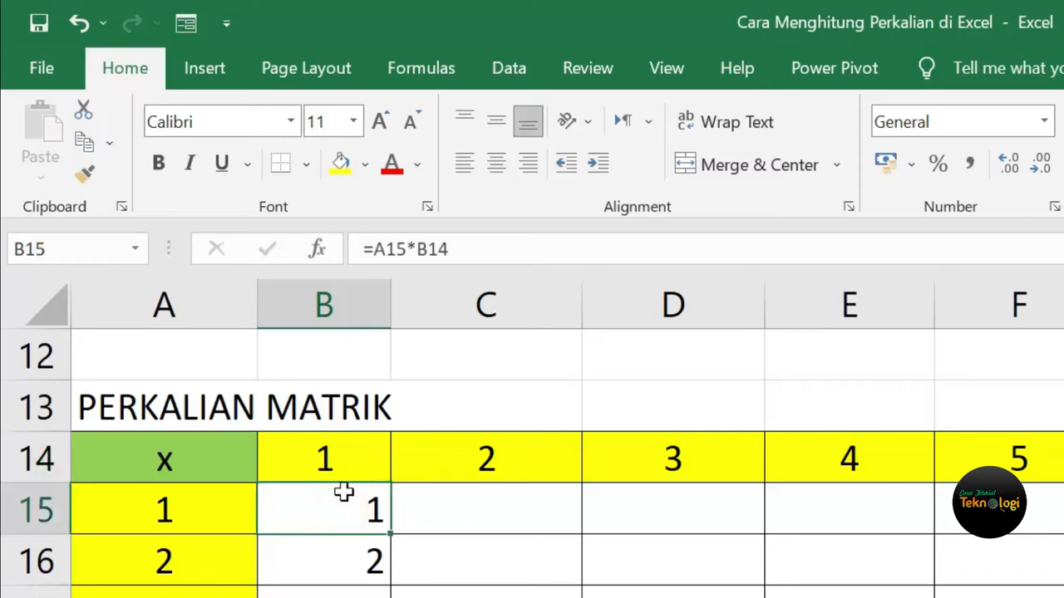
pyautogui.click(344, 458)
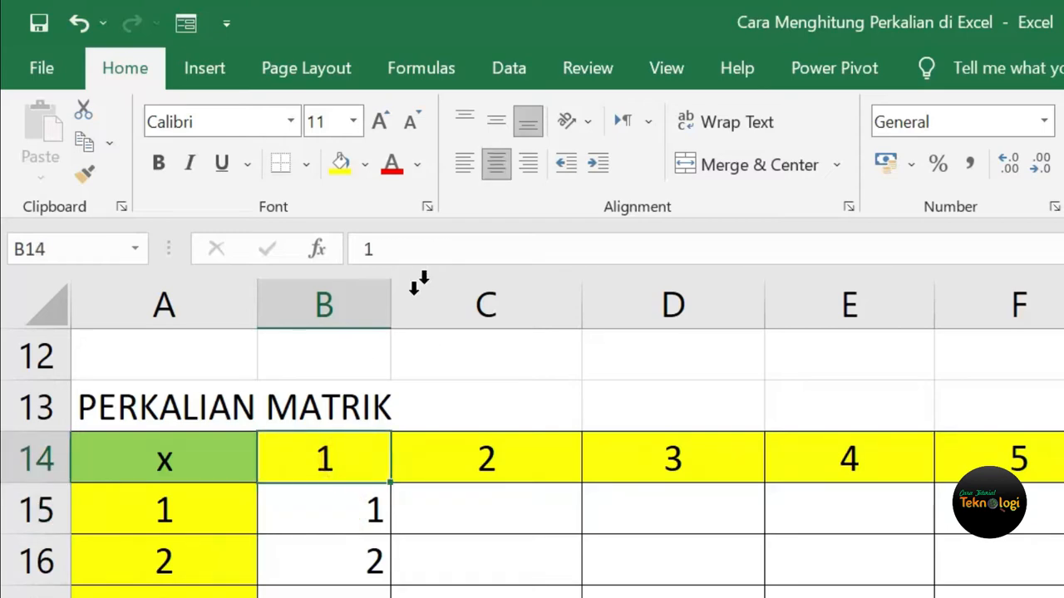
pyautogui.click(340, 511)
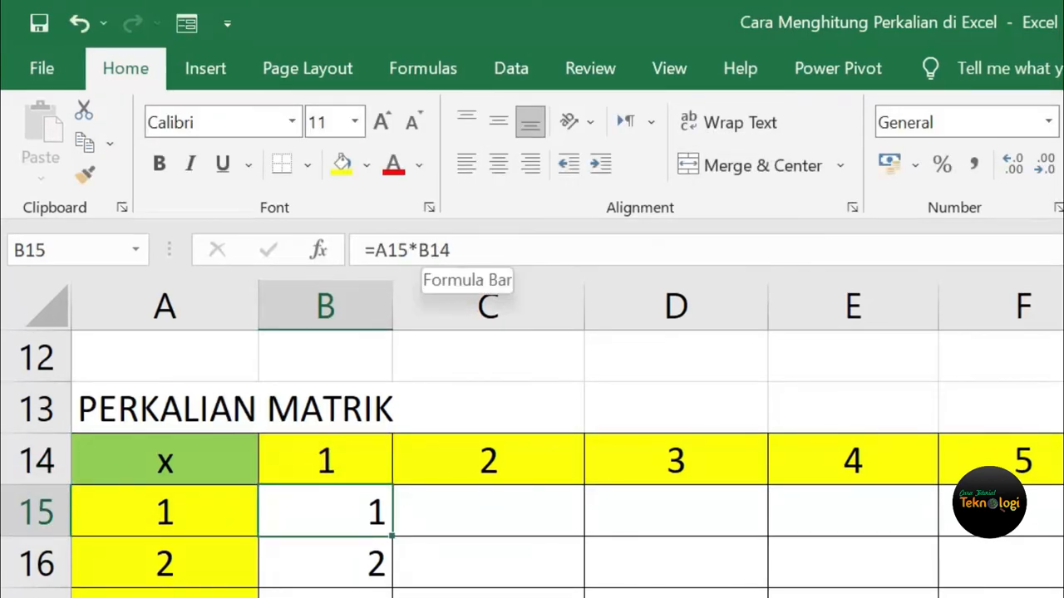
# Change B15's formula to =A15*B$14 to lock the header row.
pyautogui.click(429, 250)
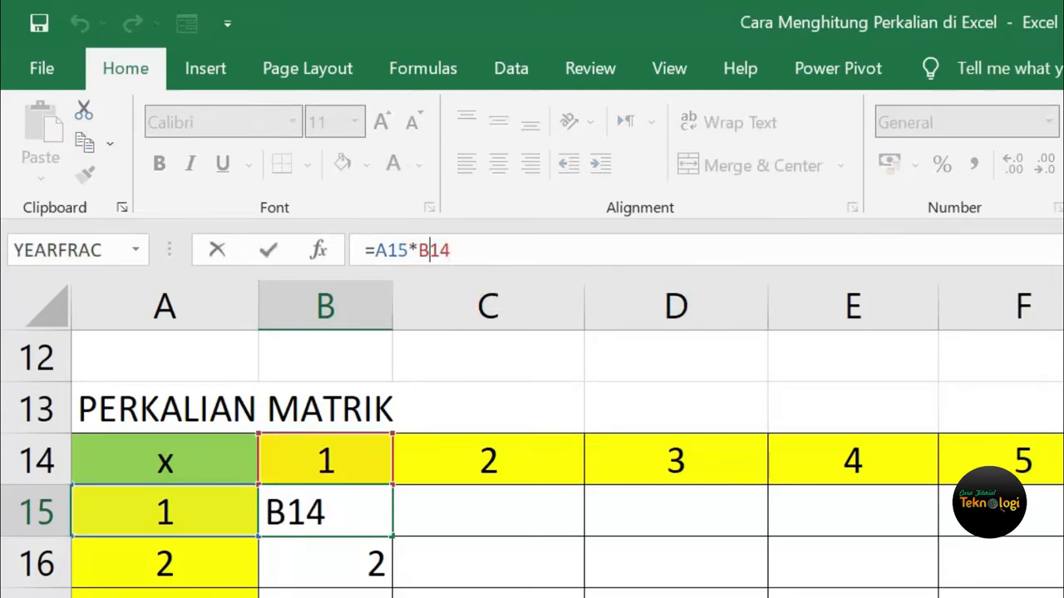
pyautogui.write('$')
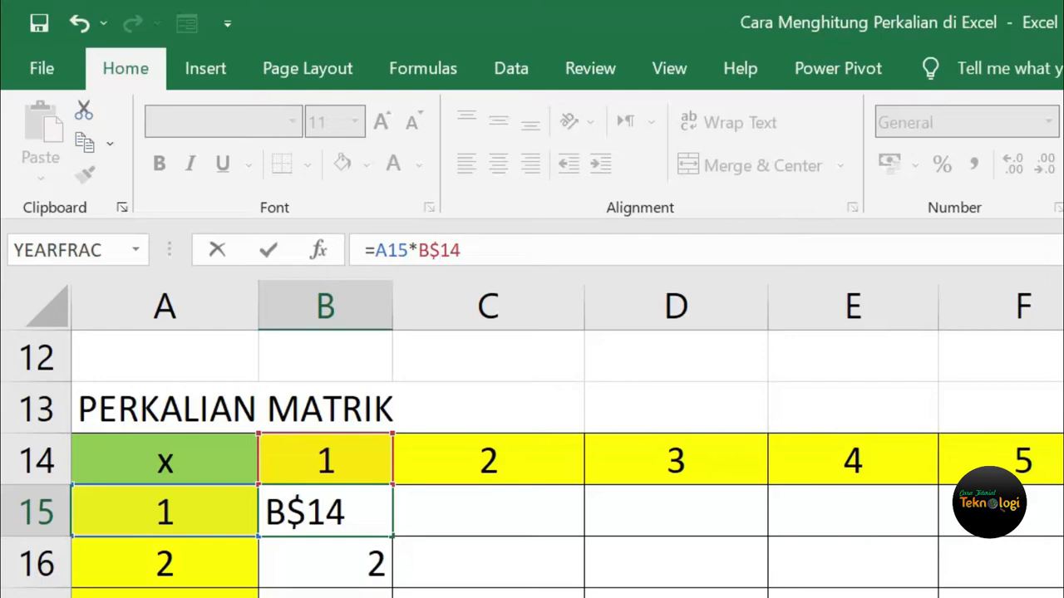
pyautogui.press('Return')
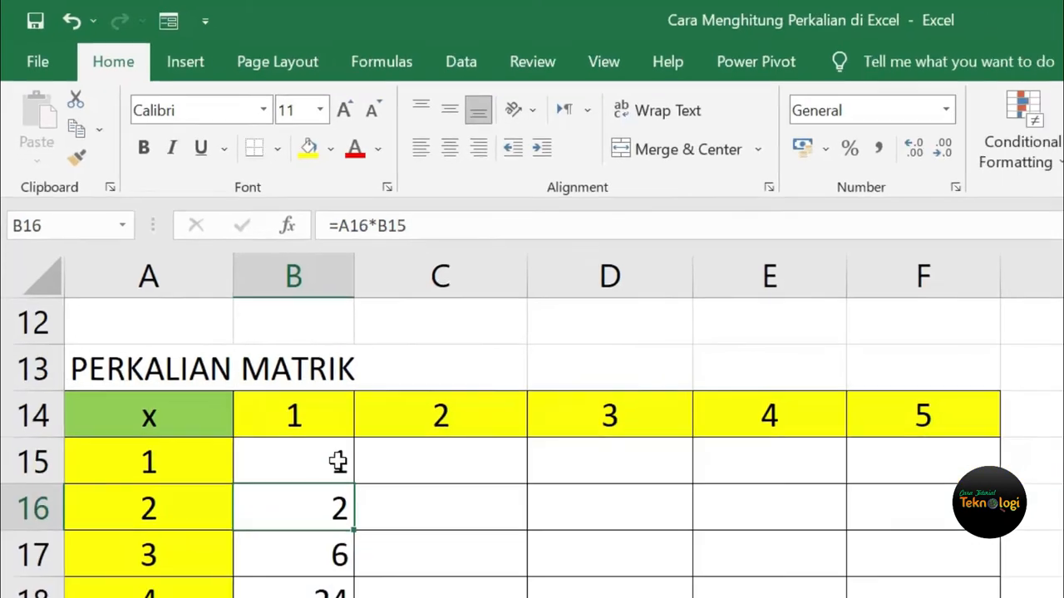
pyautogui.press('Up')
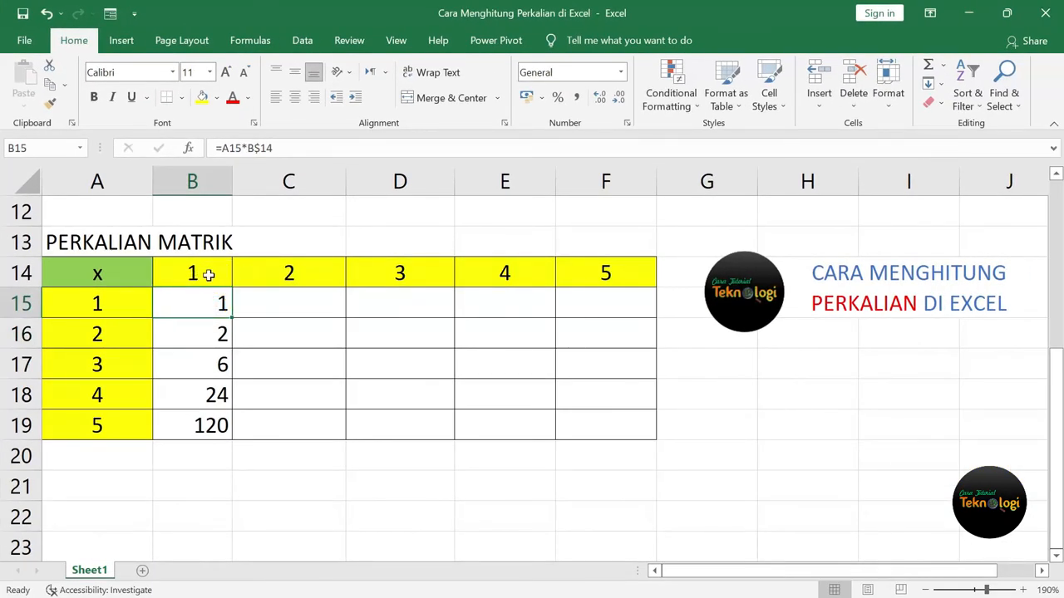
# Fill =A15*B$14 down to B19 (1 to 5) and try copying it across to F15.
pyautogui.moveTo(233, 319); pyautogui.dragTo(224, 434)
pyautogui.click(214, 424)
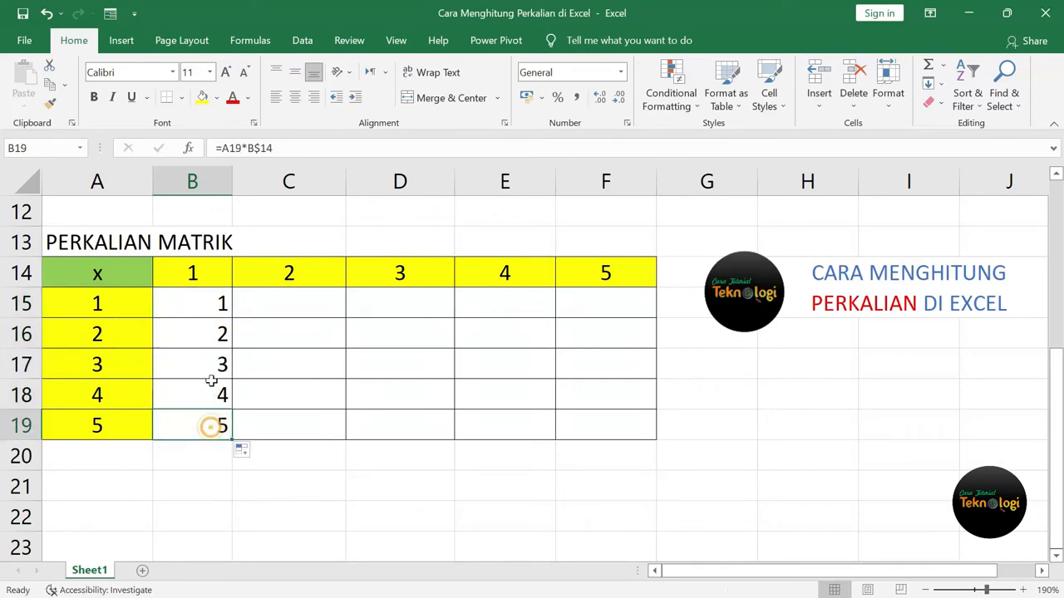
pyautogui.click(209, 302)
pyautogui.click(121, 302)
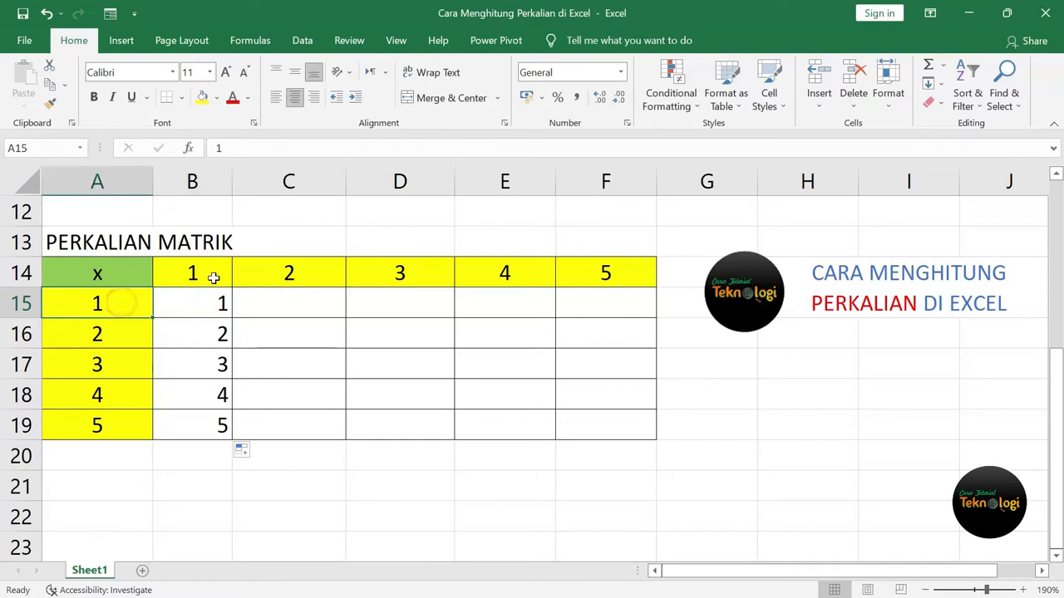
pyautogui.click(207, 273)
pyautogui.click(133, 340)
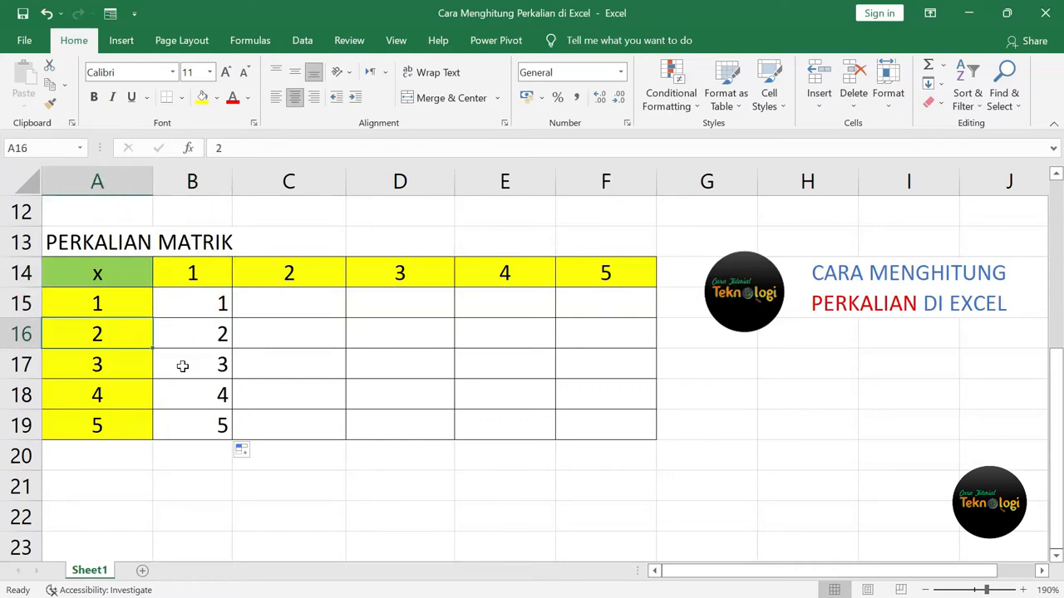
pyautogui.click(220, 427)
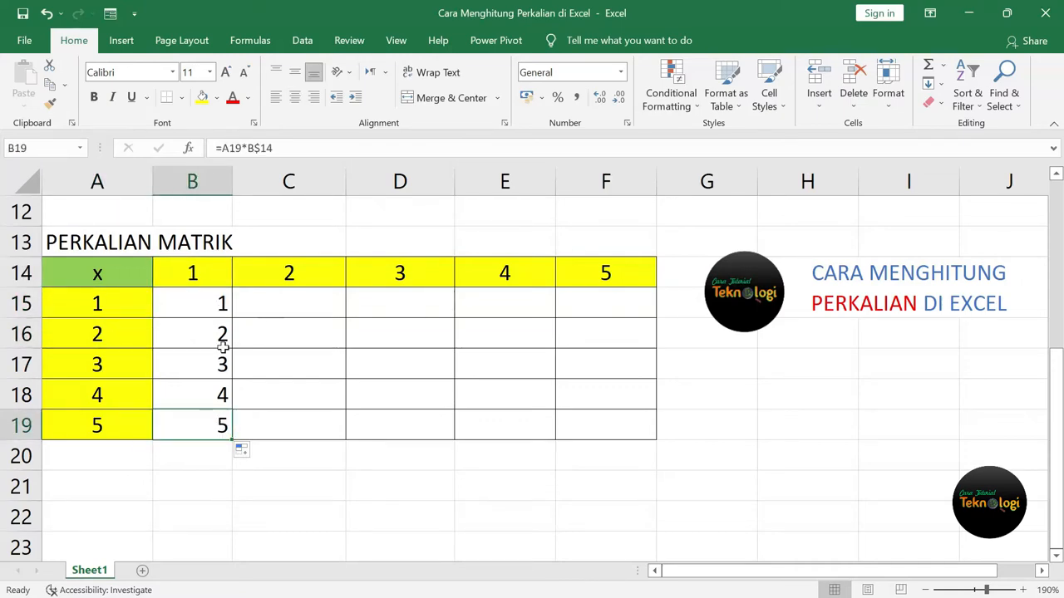
pyautogui.click(190, 305)
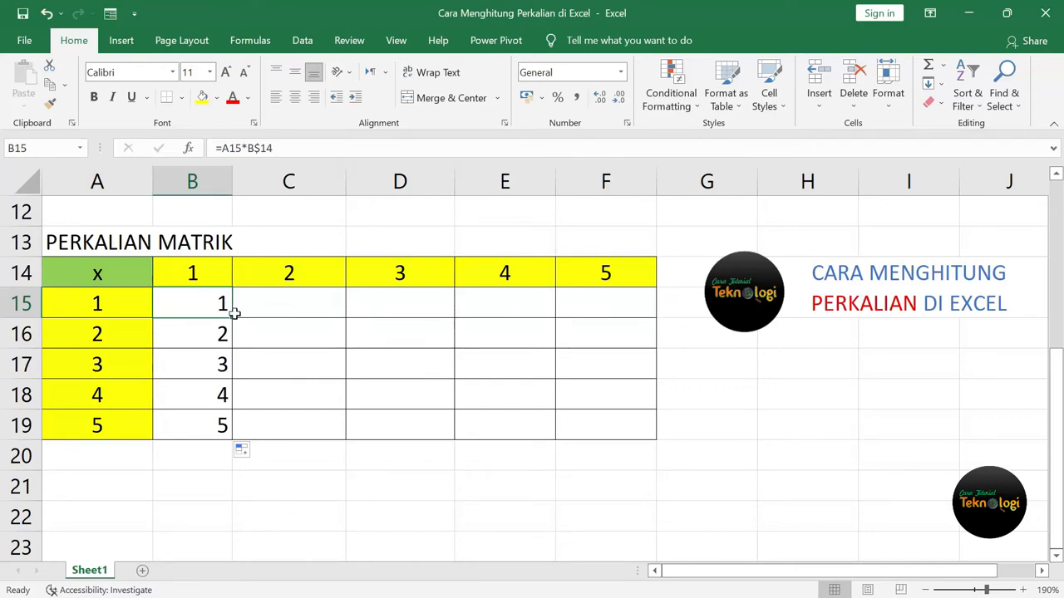
pyautogui.moveTo(236, 319); pyautogui.dragTo(643, 330)
pyautogui.click(615, 304)
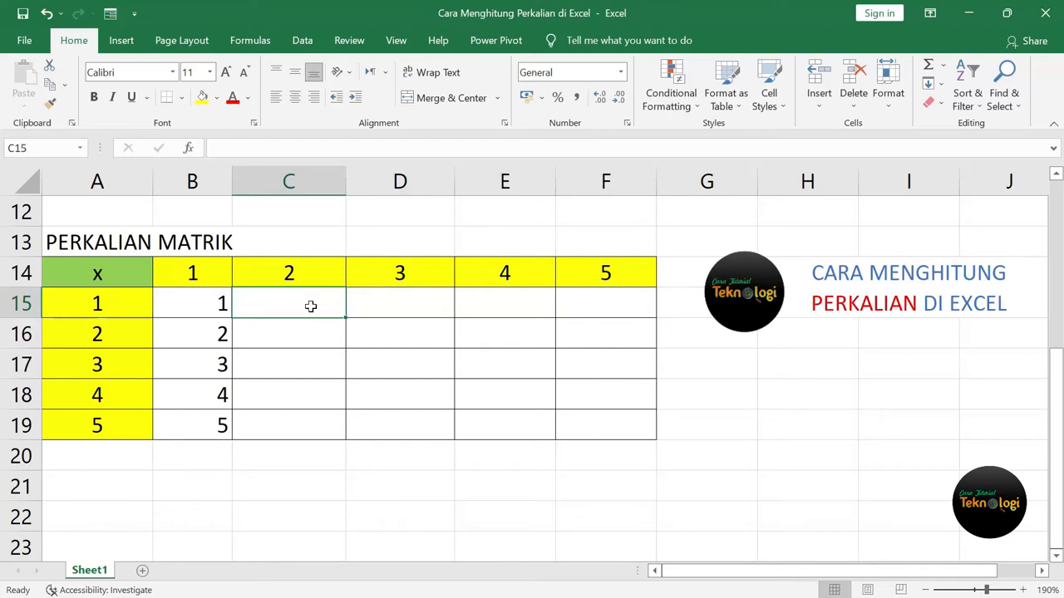
# Confirm C15:F15 stayed empty and change B15 to =$A15*B$14.
pyautogui.moveTo(310, 306); pyautogui.dragTo(610, 311)
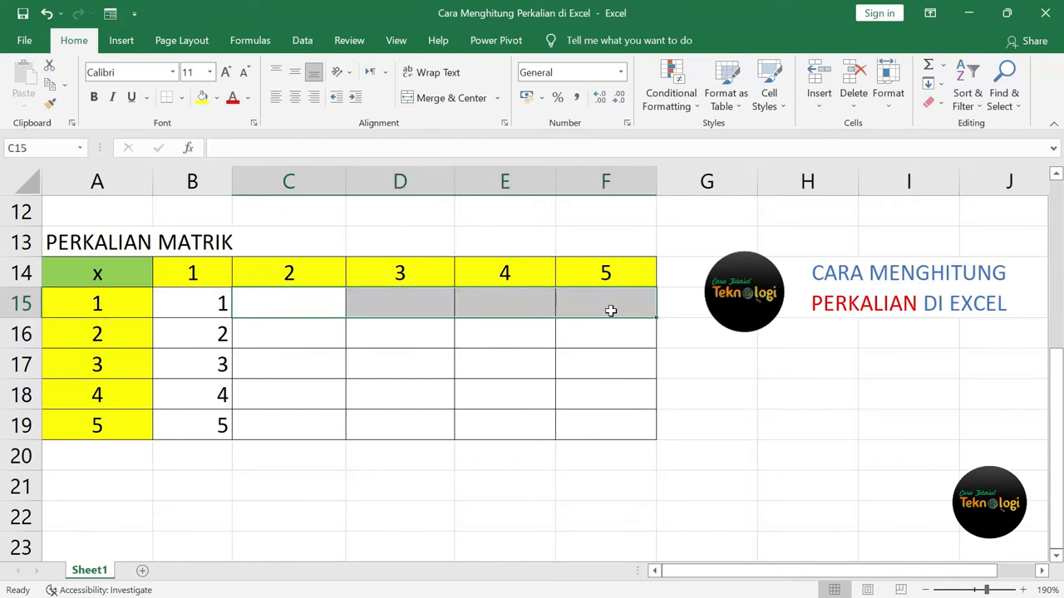
pyautogui.click(615, 310)
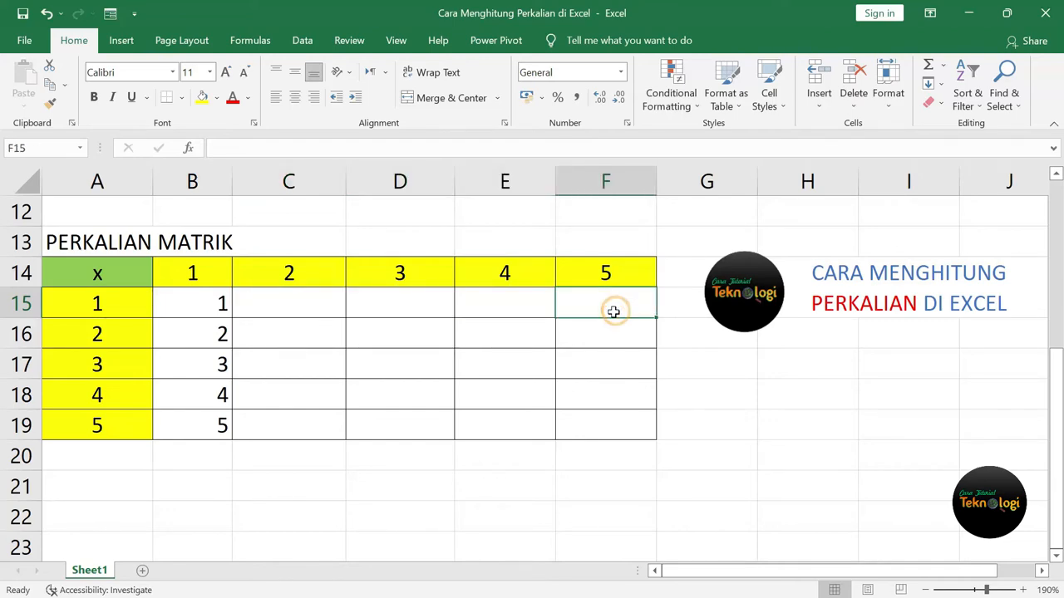
pyautogui.click(306, 305)
pyautogui.click(204, 304)
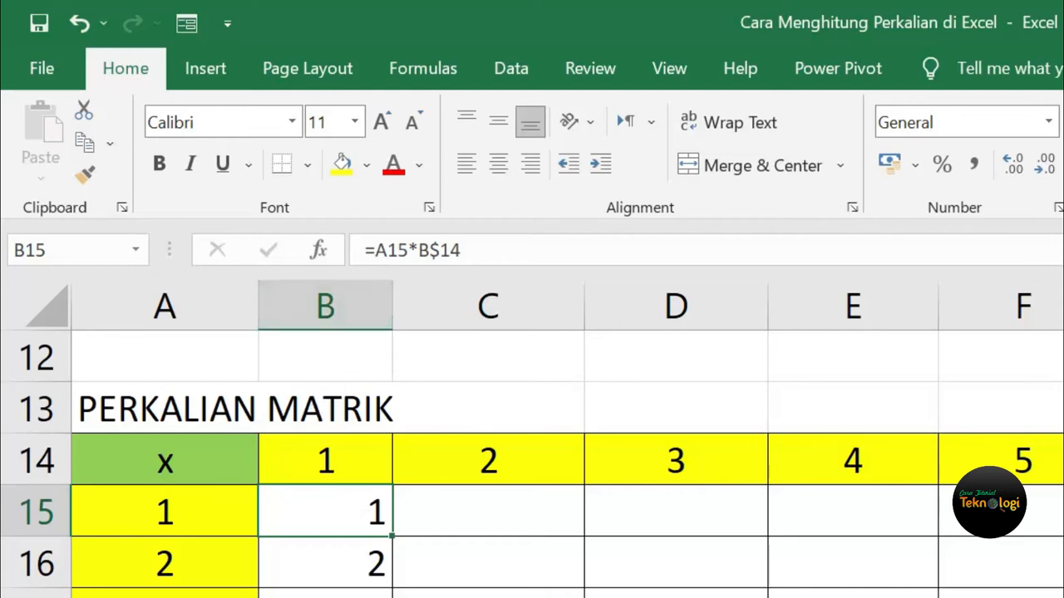
pyautogui.click(374, 250)
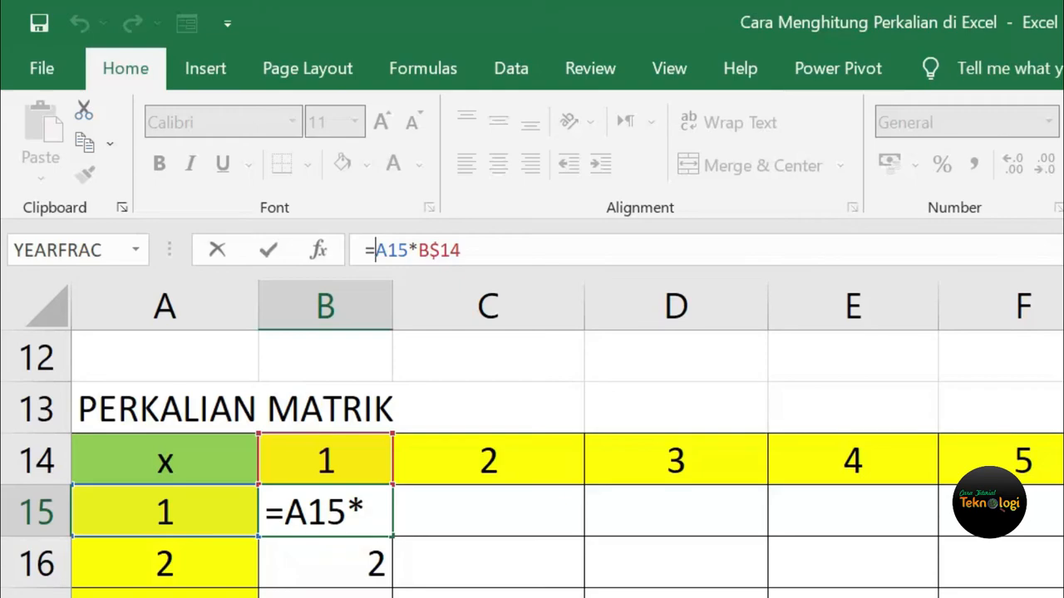
pyautogui.write('$')
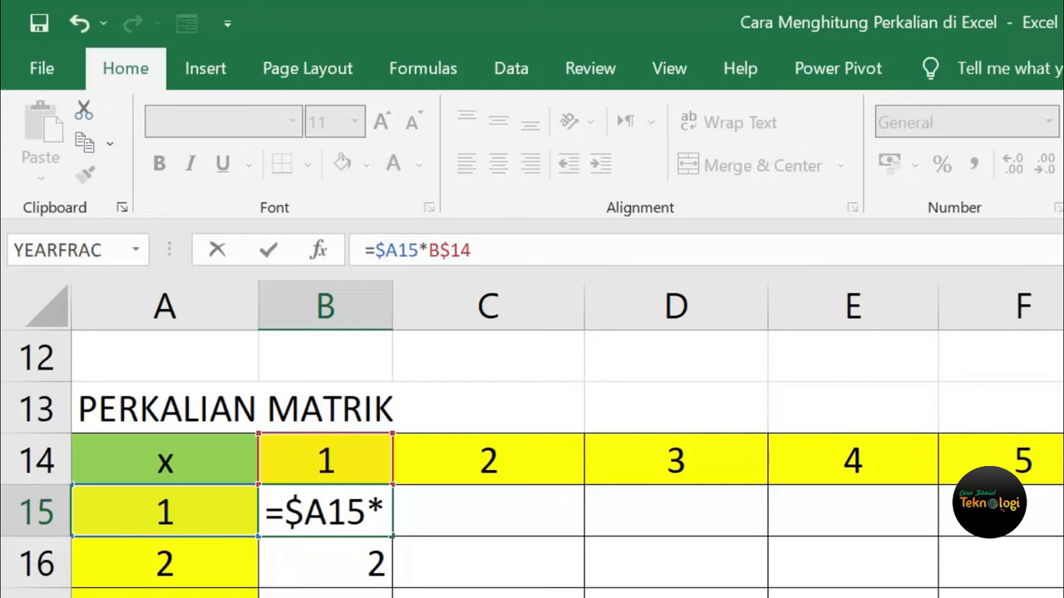
pyautogui.press('Return')
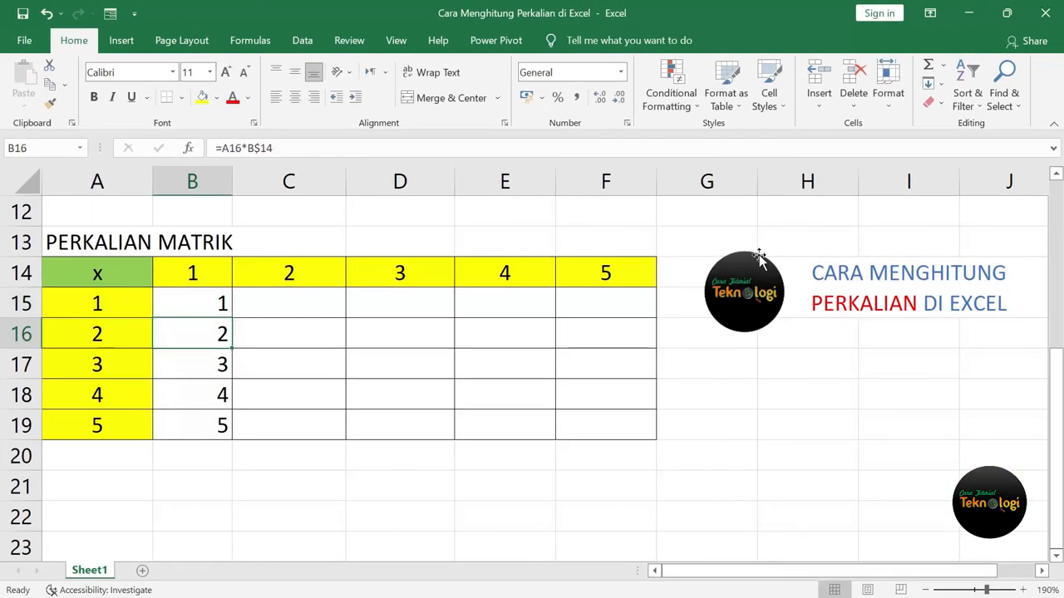
pyautogui.click(217, 307)
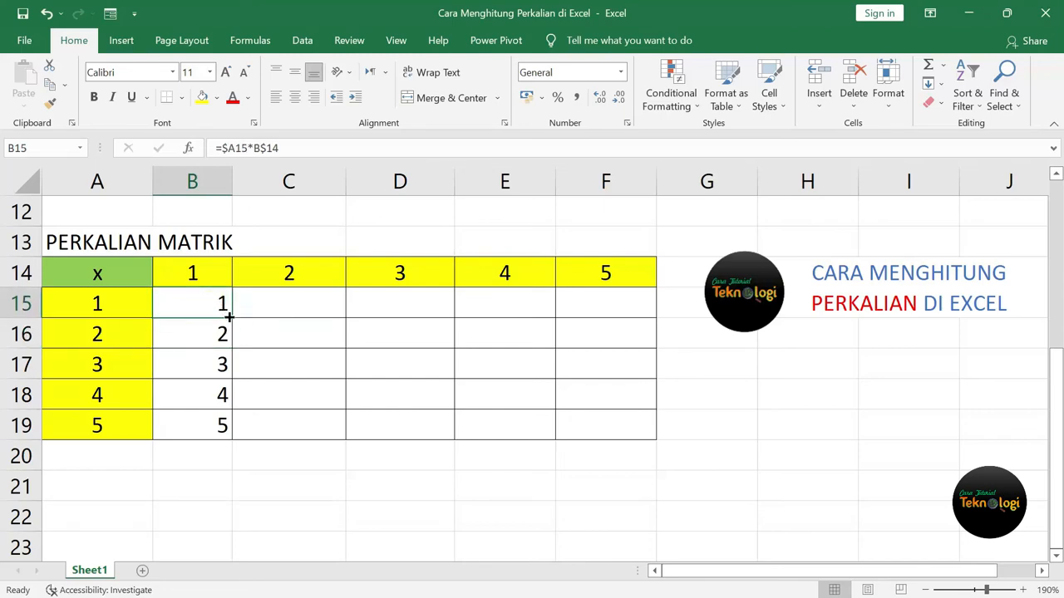
# Copy =$A15*B$14 across to F15 and select B15:F15 for filling down.
pyautogui.moveTo(233, 318); pyautogui.dragTo(641, 316)
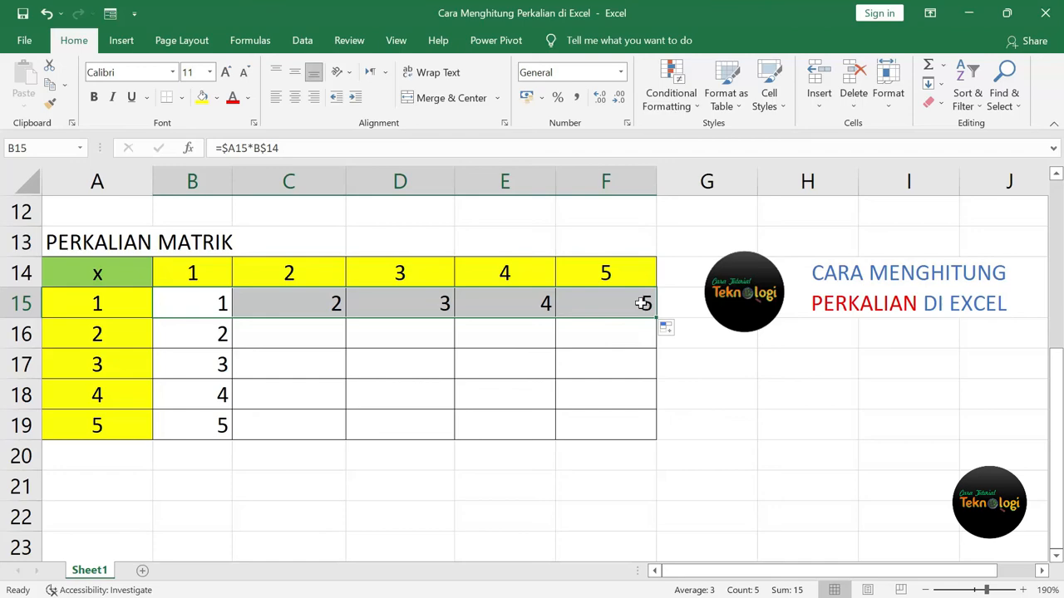
pyautogui.click(644, 304)
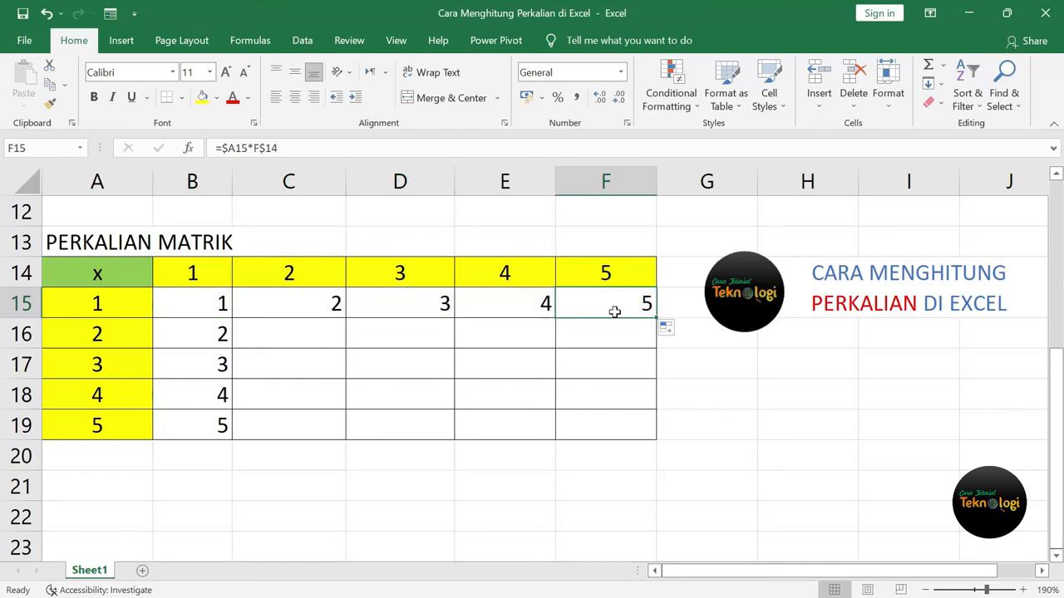
pyautogui.moveTo(190, 304); pyautogui.dragTo(660, 438)
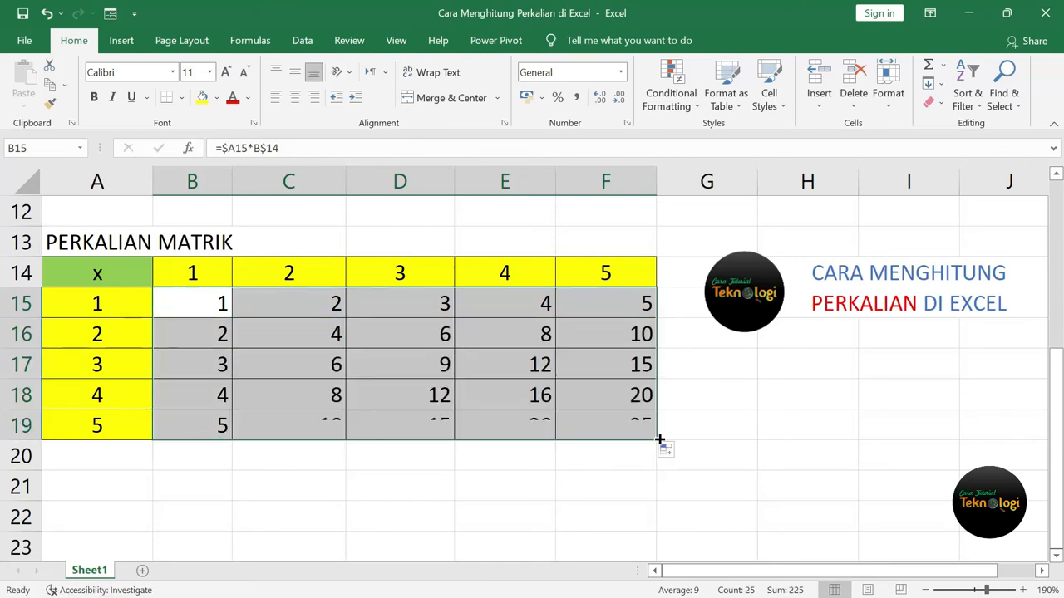
pyautogui.click(624, 430)
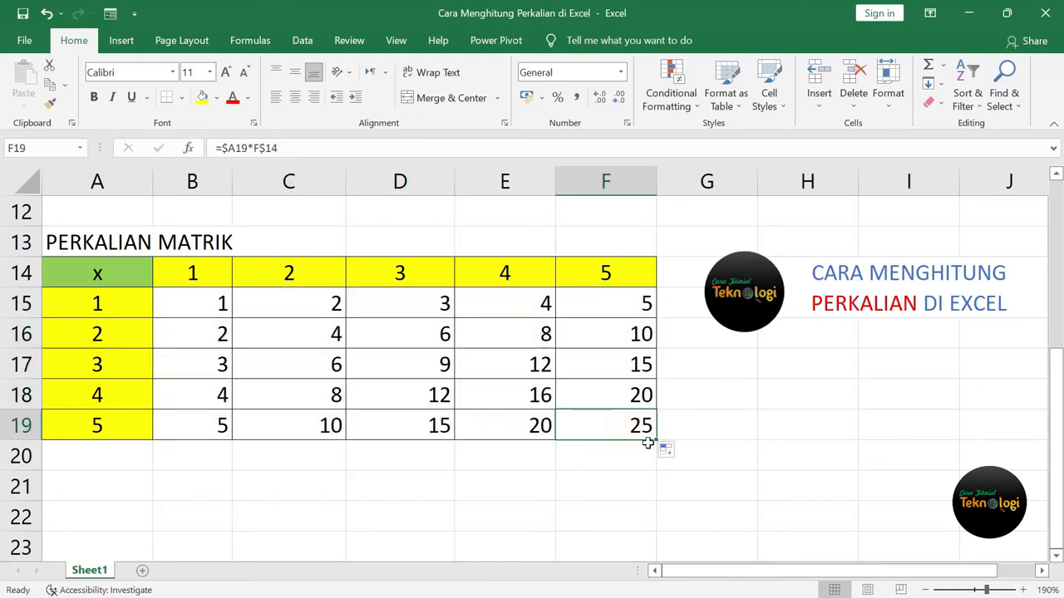
pyautogui.click(114, 429)
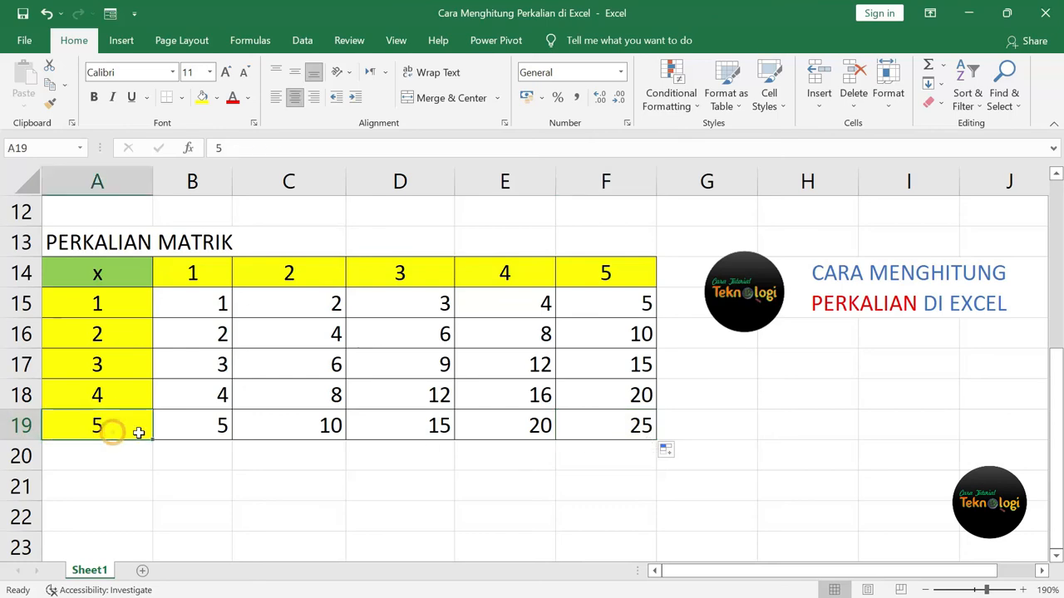
pyautogui.click(580, 432)
pyautogui.click(618, 274)
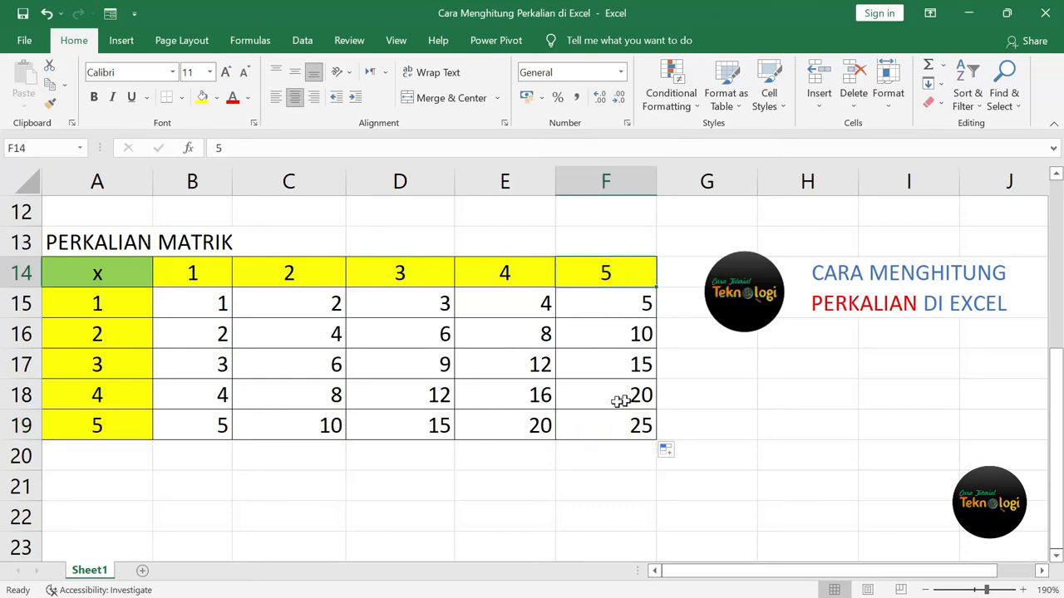
pyautogui.click(515, 366)
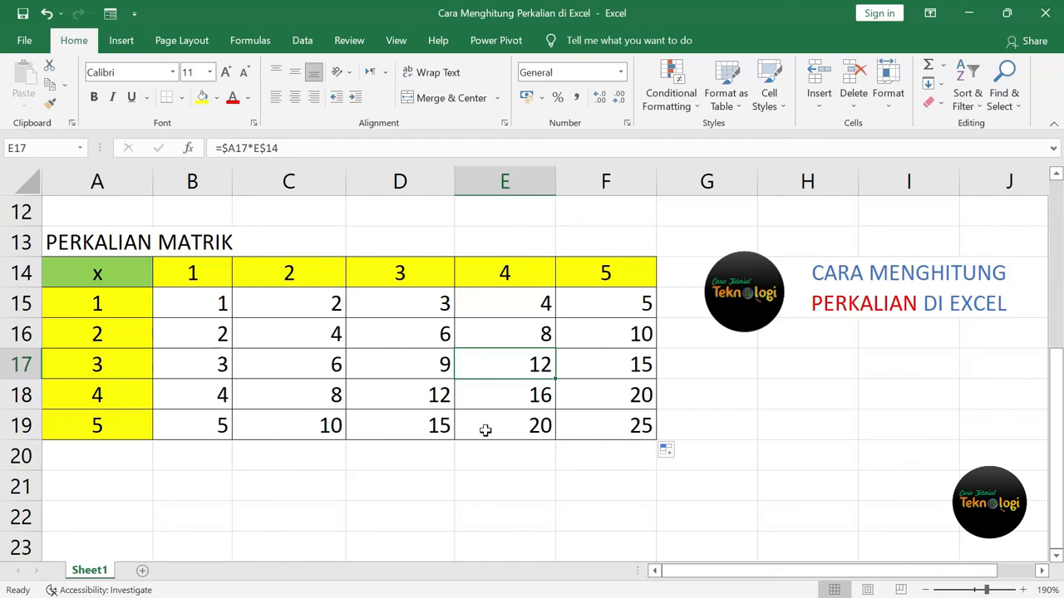
pyautogui.scroll(4, 485, 429)
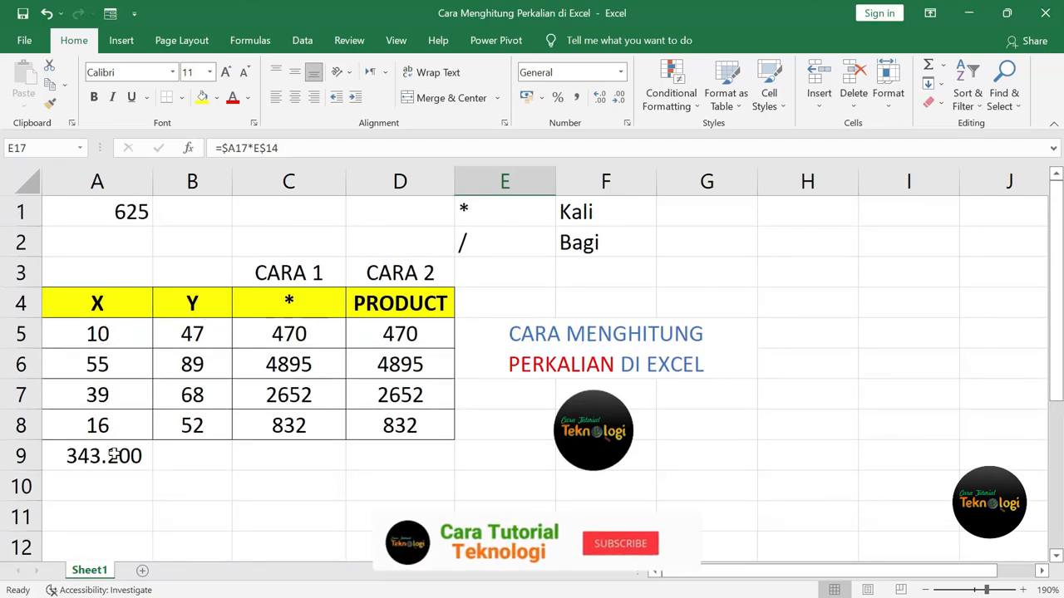
pyautogui.scroll(-3, 114, 453)
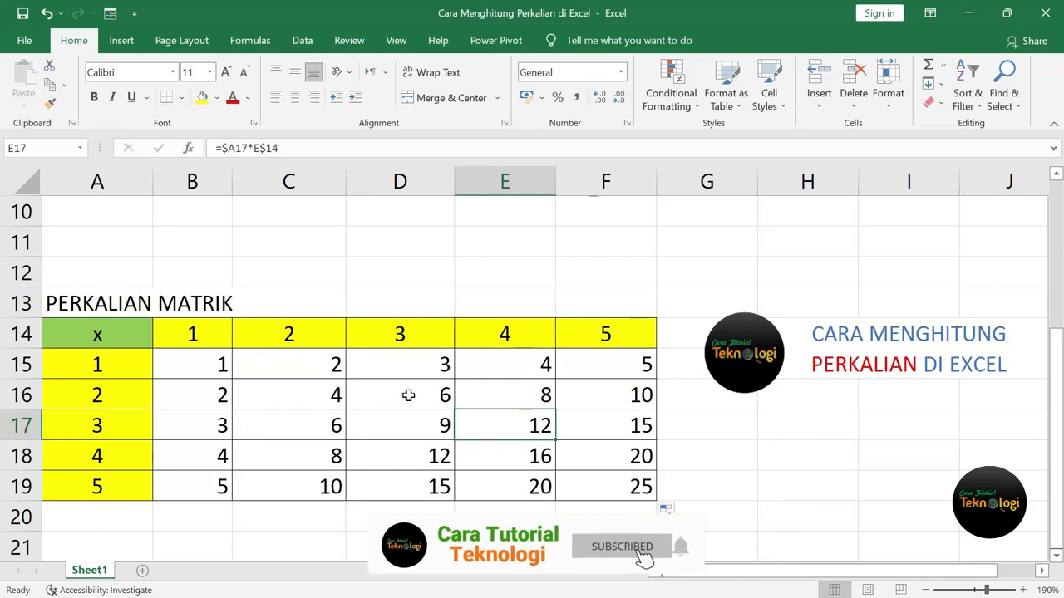